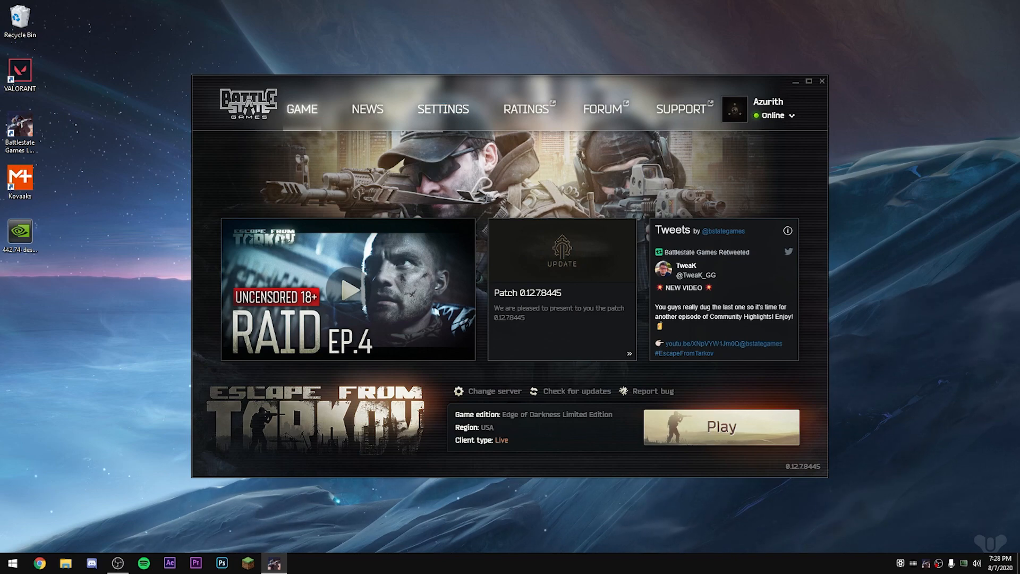
Step: Review the launcher settings, including the launch behaviour, game and temp directories, update options and notification sound level
{"action": "left_click", "coordinate": [443, 109]}
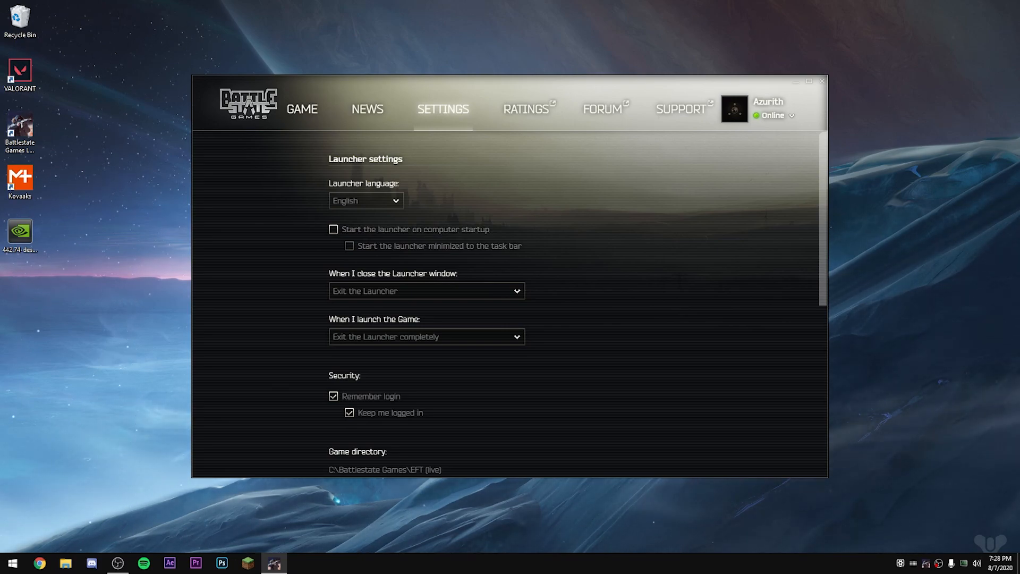
{"action": "scroll", "coordinate": [510, 303], "scroll_direction": "down", "scroll_amount": 1}
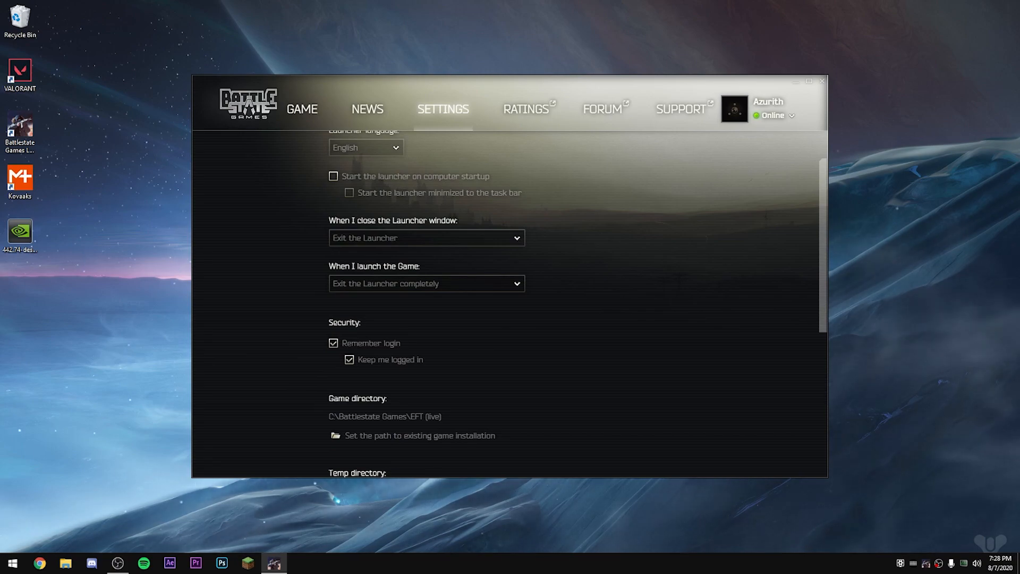
{"action": "scroll", "coordinate": [510, 303], "scroll_direction": "down", "scroll_amount": 2}
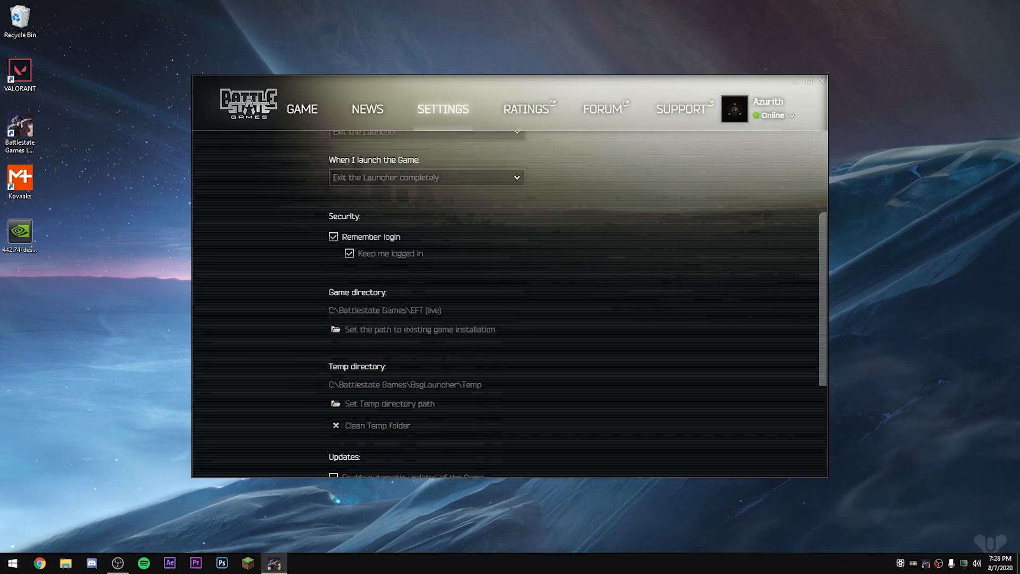
{"action": "scroll", "coordinate": [510, 303], "scroll_direction": "down", "scroll_amount": 2}
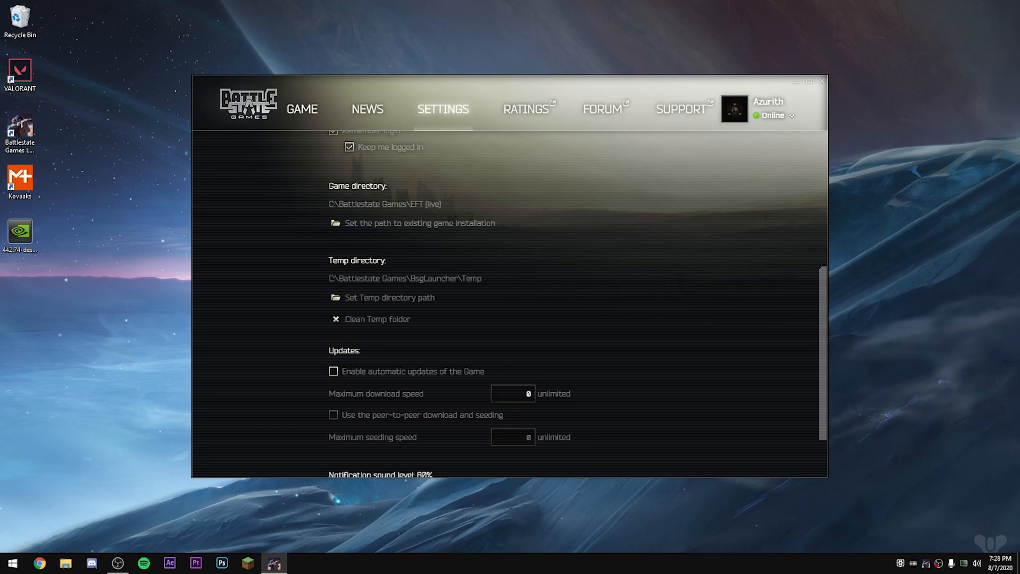
{"action": "scroll", "coordinate": [510, 303], "scroll_direction": "down", "scroll_amount": 1}
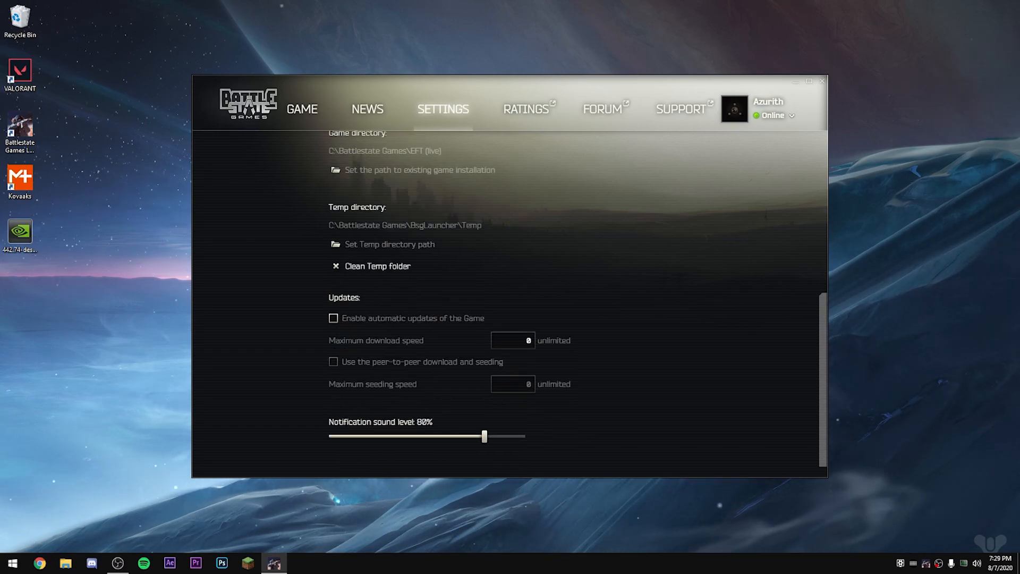
{"action": "scroll", "coordinate": [510, 303], "scroll_direction": "down", "scroll_amount": 1}
{"action": "scroll", "coordinate": [510, 303], "scroll_direction": "up", "scroll_amount": 6}
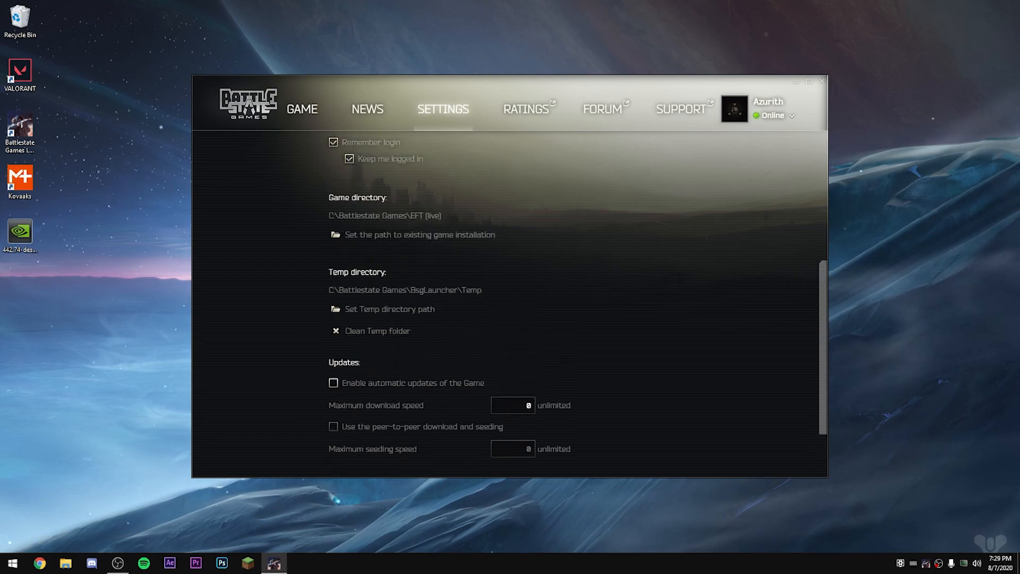
{"action": "scroll", "coordinate": [510, 303], "scroll_direction": "up", "scroll_amount": 1}
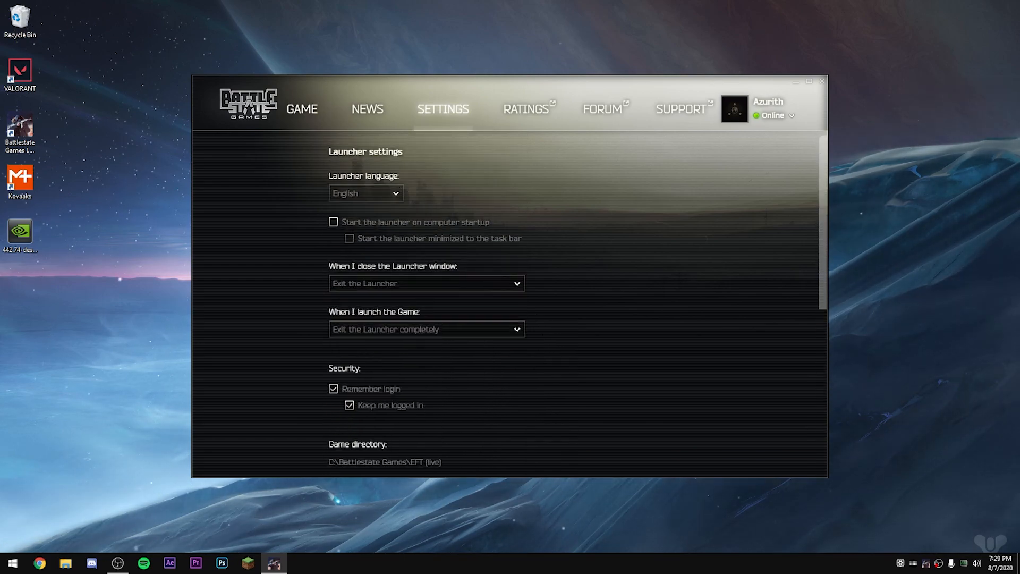
Step: Return to the launcher's game page and clear the game cache from the account options
{"action": "left_click", "coordinate": [302, 109]}
{"action": "left_click", "coordinate": [791, 115]}
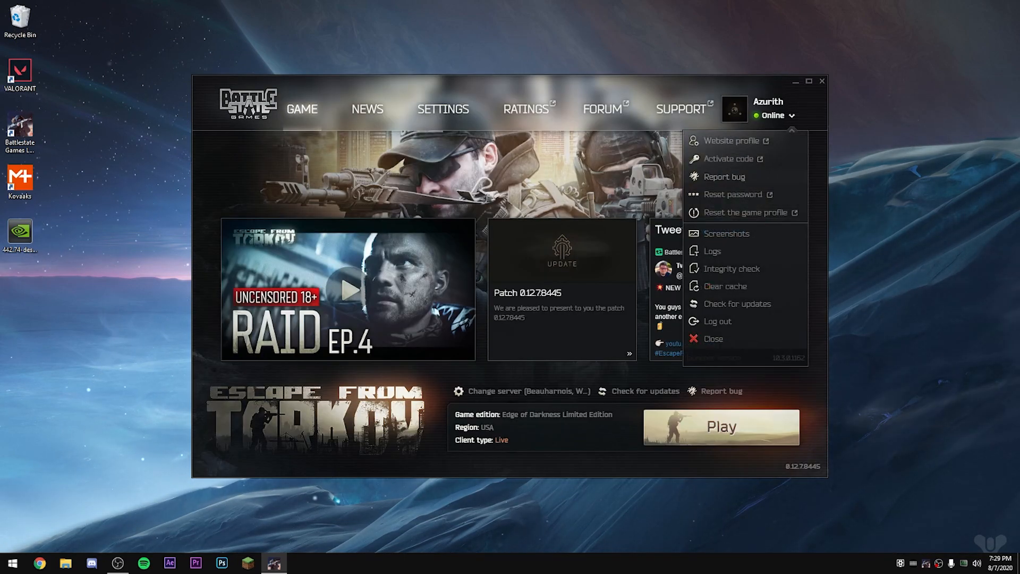
{"action": "left_click", "coordinate": [725, 286]}
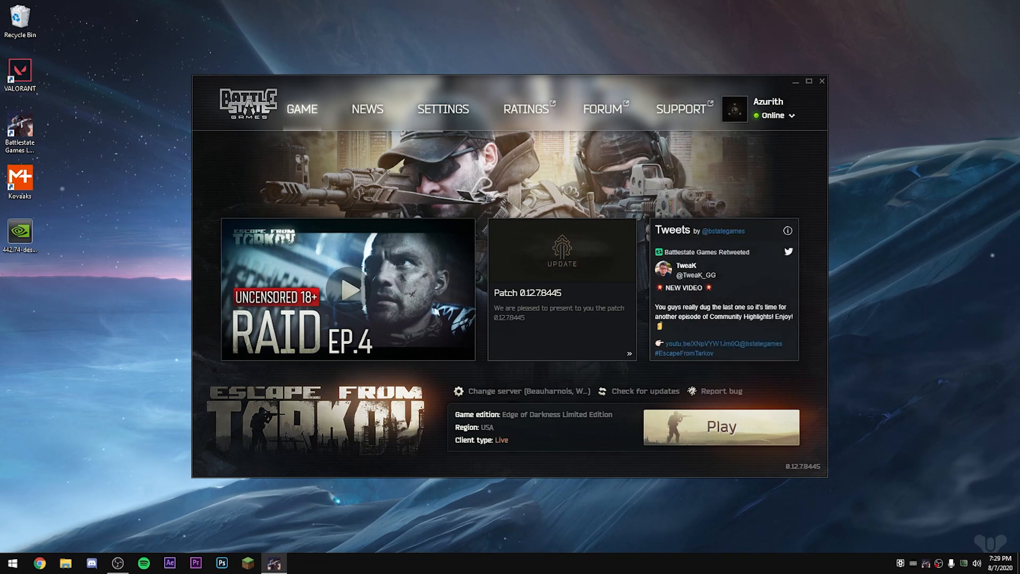
{"action": "left_click", "coordinate": [790, 115]}
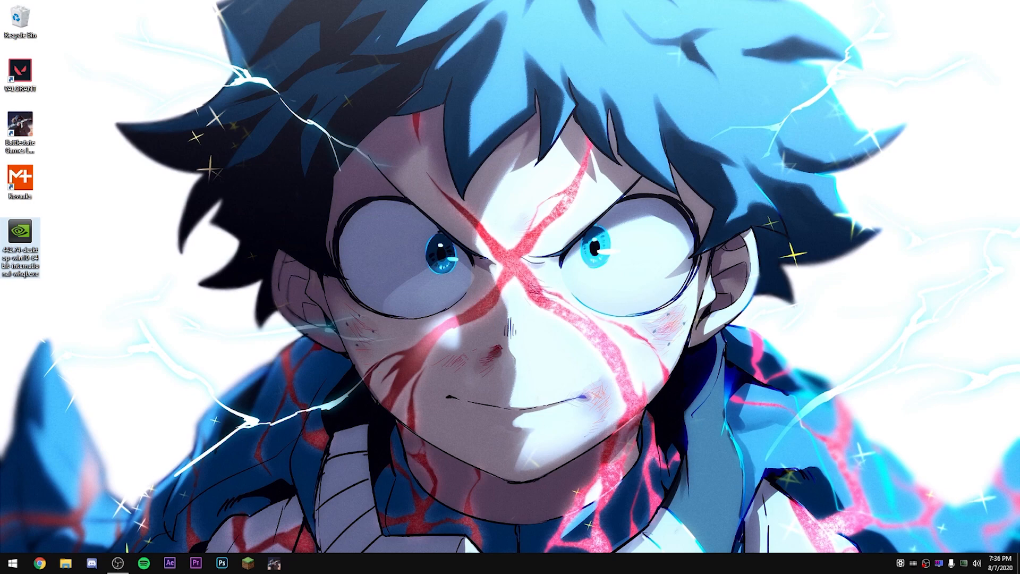
Step: Extract the 442.74-desktop-win10-64bit-international-whql.exe driver package into its own folder on the desktop and open that folder
{"action": "right_click", "coordinate": [29, 235]}
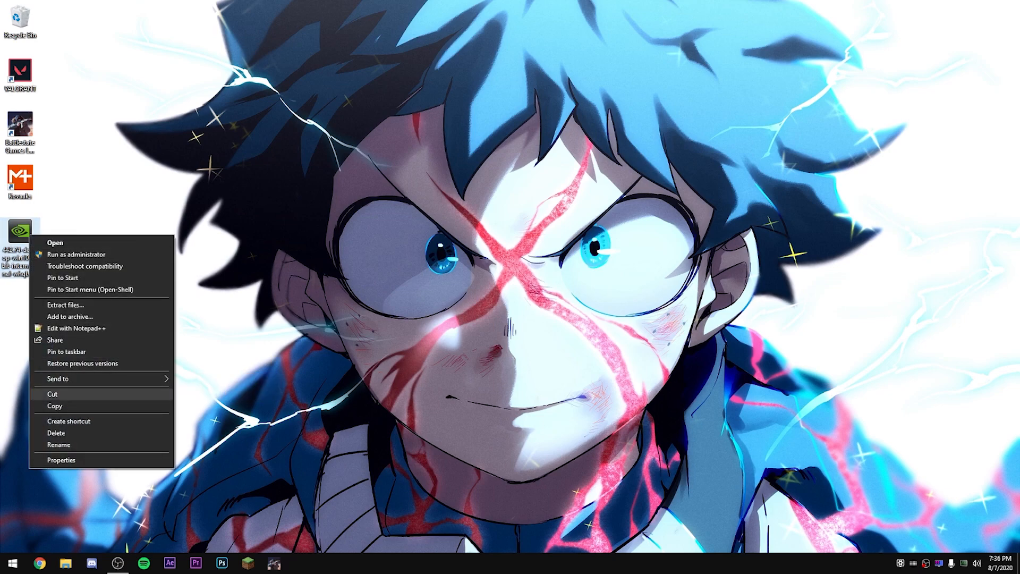
{"action": "left_click", "coordinate": [65, 304]}
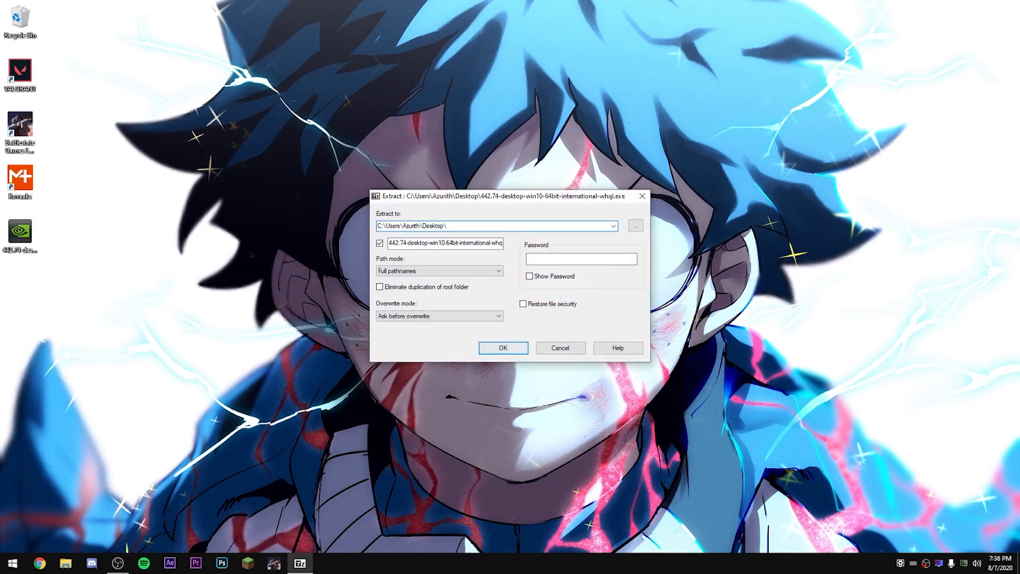
{"action": "left_click", "coordinate": [503, 347]}
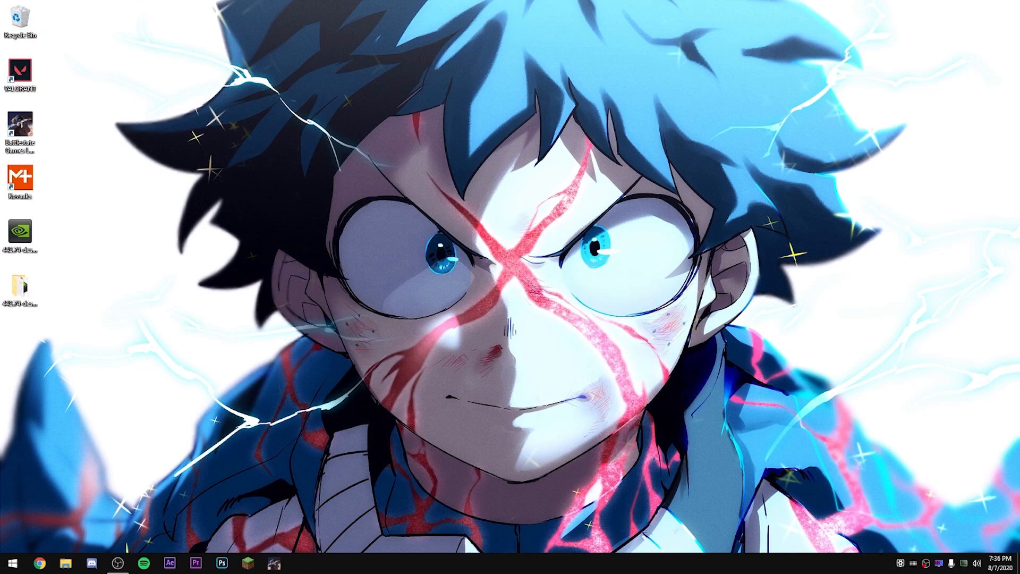
{"action": "double_click", "coordinate": [20, 287]}
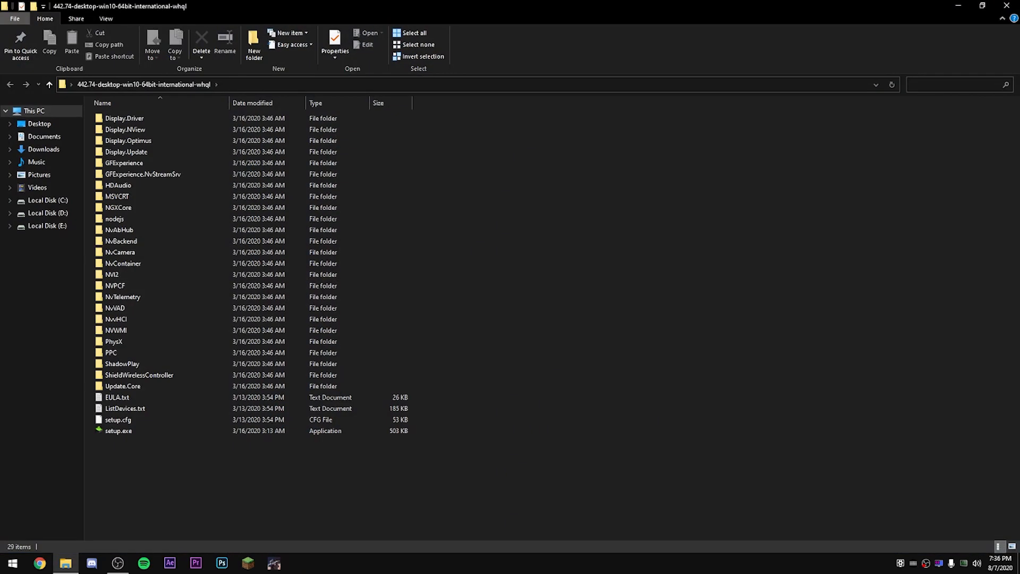
Step: Delete everything in the extracted driver folder except Display.Driver, GFExperience, NVI2, EULA.txt, ListDevices.txt, setup.cfg and setup.exe
{"action": "left_click", "coordinate": [159, 319]}
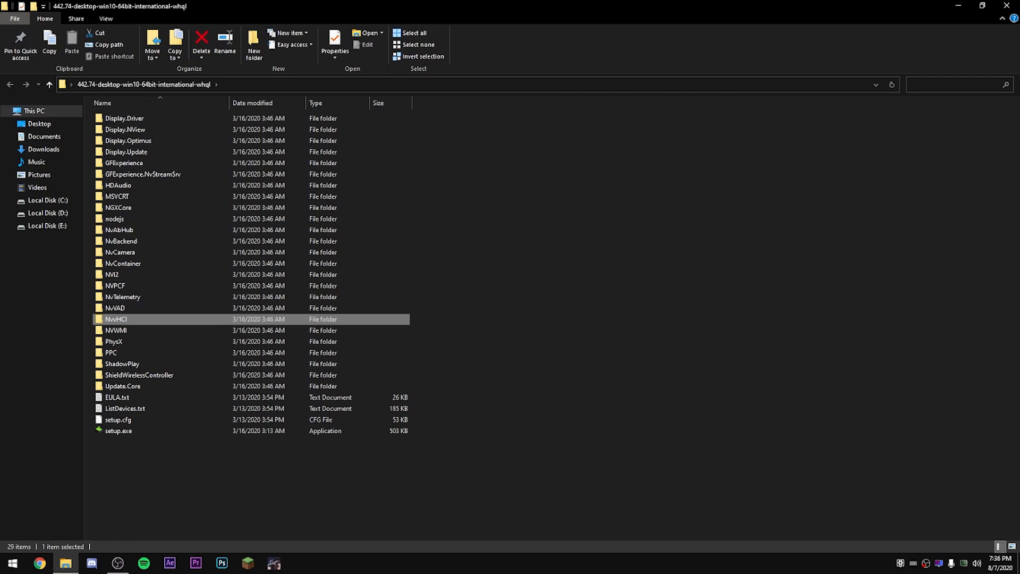
{"action": "key", "text": "ctrl+a"}
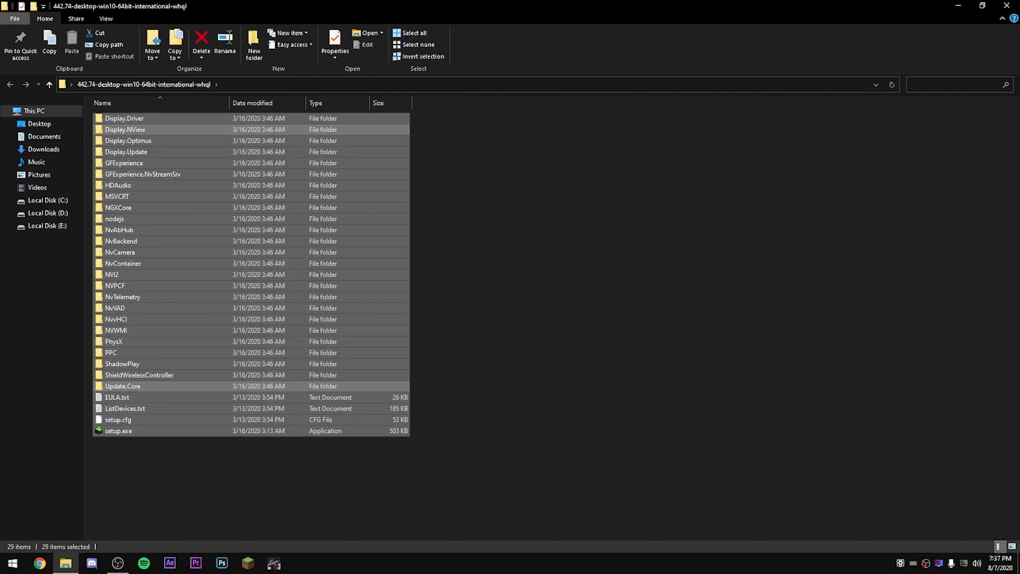
{"action": "left_click", "coordinate": [124, 163], "text": "ctrl"}
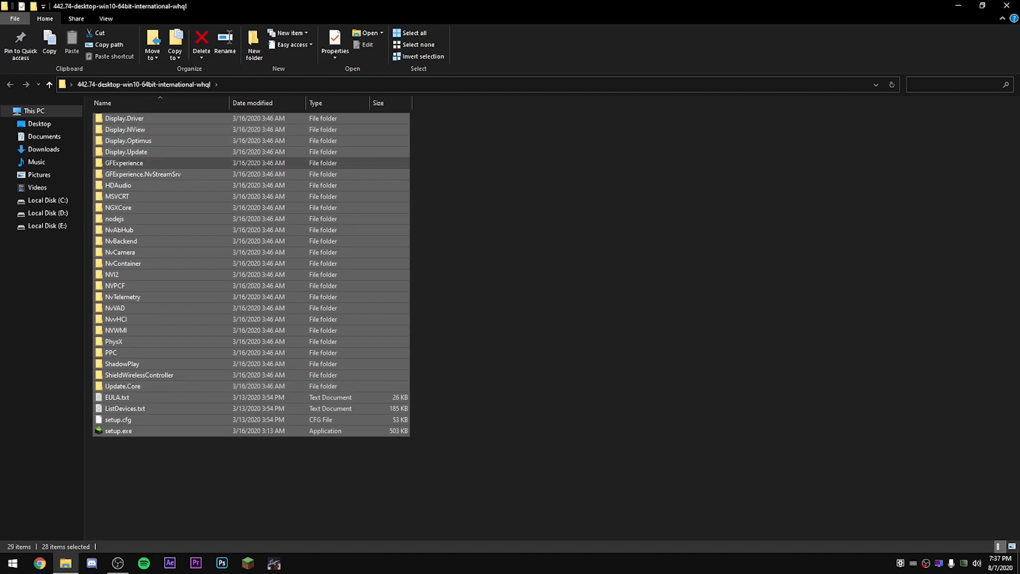
{"action": "left_click", "coordinate": [124, 118], "text": "ctrl"}
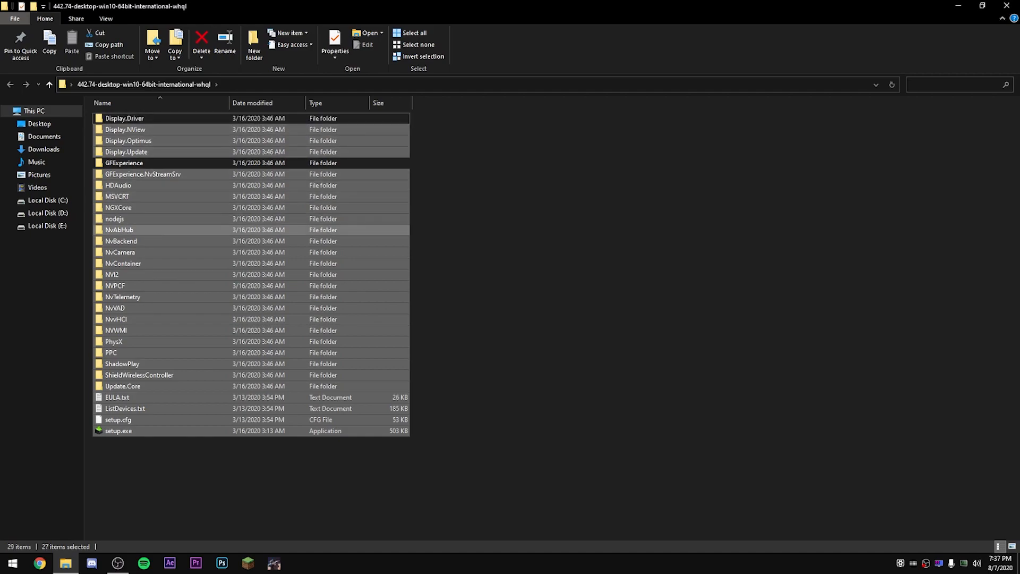
{"action": "left_click", "coordinate": [112, 274], "text": "ctrl"}
{"action": "left_click", "coordinate": [116, 397], "text": "ctrl"}
{"action": "left_click", "coordinate": [125, 408], "text": "ctrl"}
{"action": "left_click", "coordinate": [118, 430], "text": "ctrl"}
{"action": "left_click", "coordinate": [118, 419], "text": "ctrl"}
{"action": "right_click", "coordinate": [158, 363]}
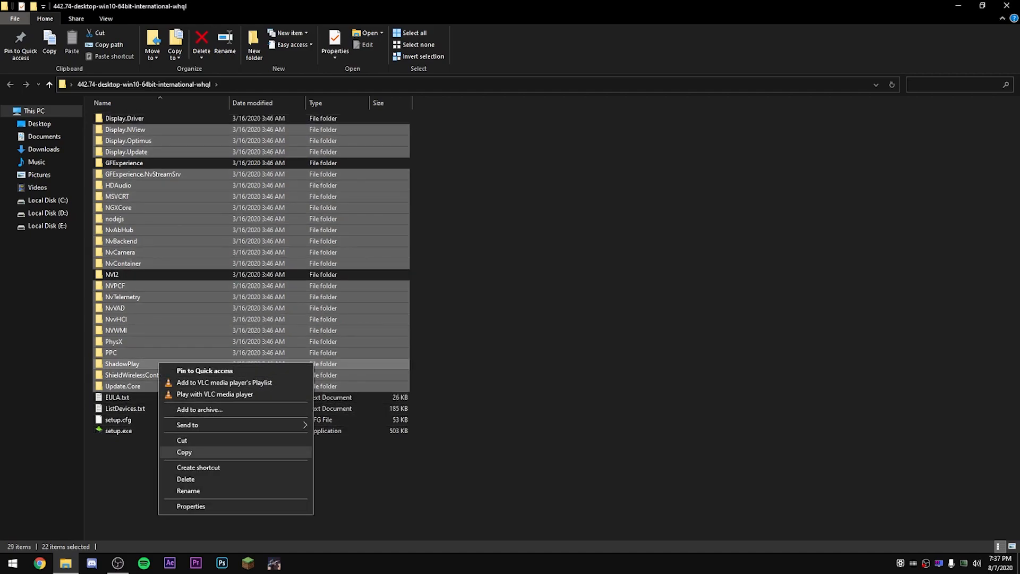
{"action": "left_click", "coordinate": [186, 479]}
{"action": "left_click_drag", "start_coordinate": [192, 457], "coordinate": [180, 117]}
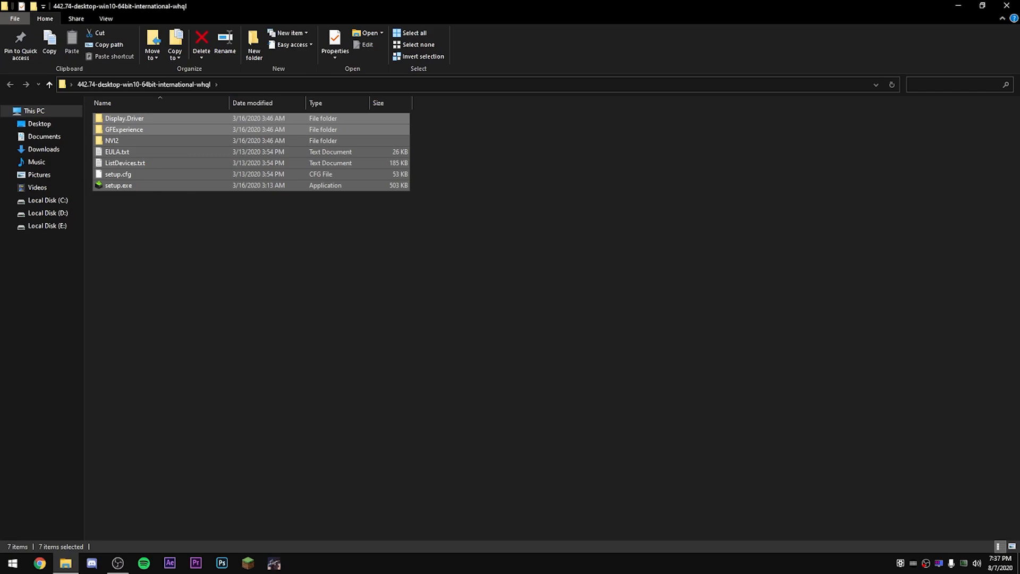
{"action": "left_click_drag", "start_coordinate": [198, 253], "coordinate": [163, 255]}
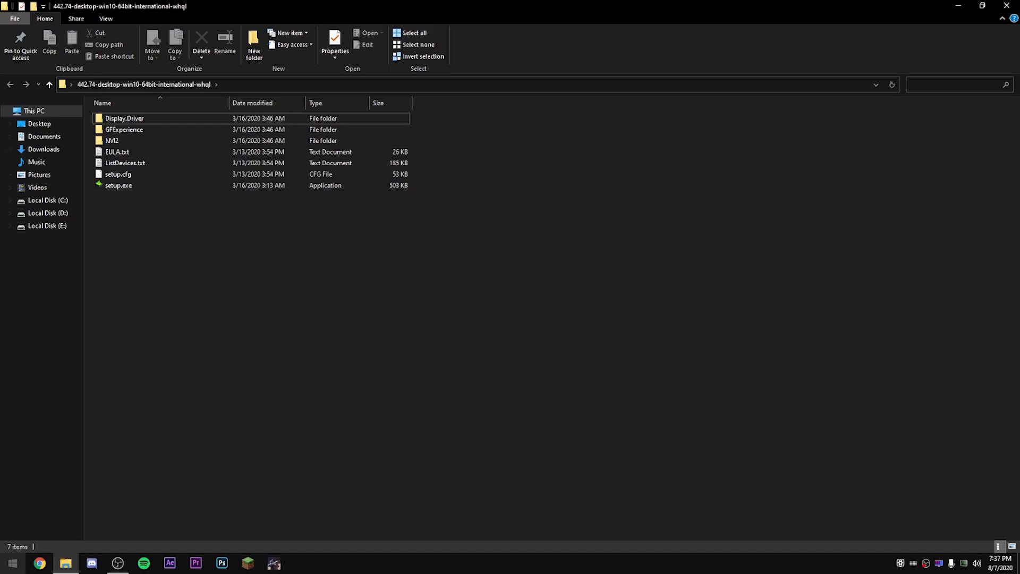
{"action": "left_click", "coordinate": [13, 563]}
{"action": "key", "text": "Escape"}
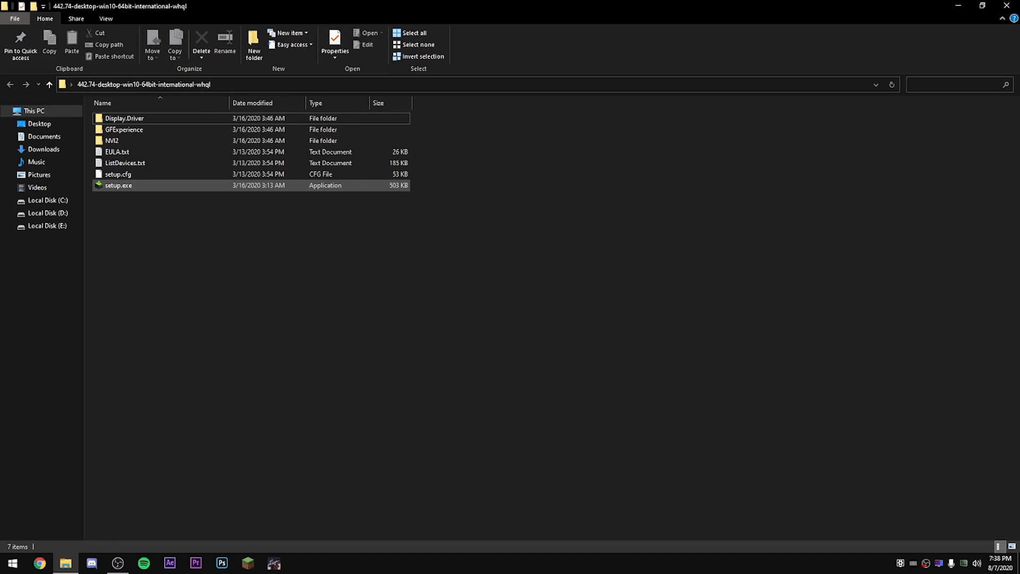
{"action": "key", "text": "super"}
{"action": "key", "text": "super"}
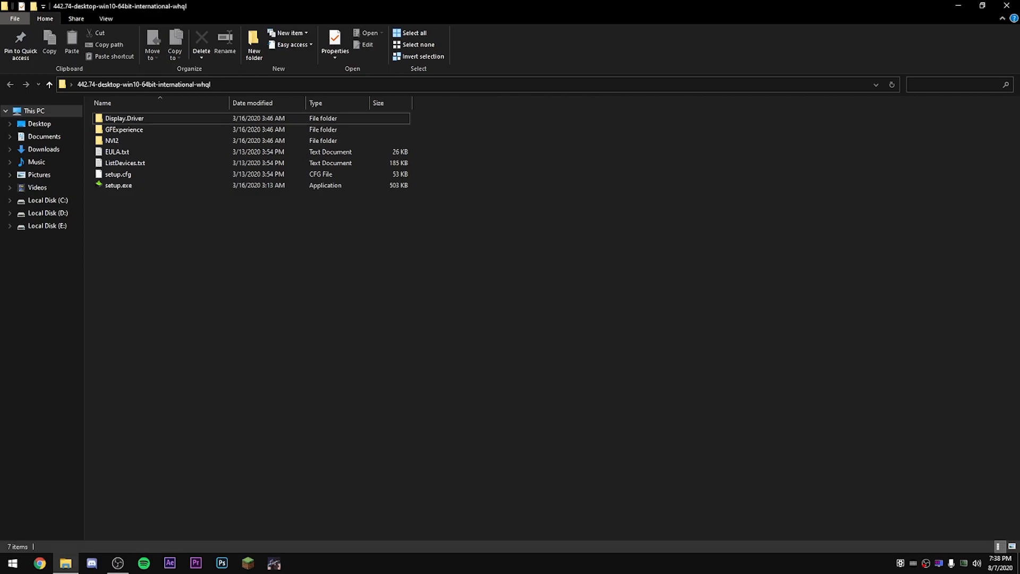
{"action": "key", "text": "super"}
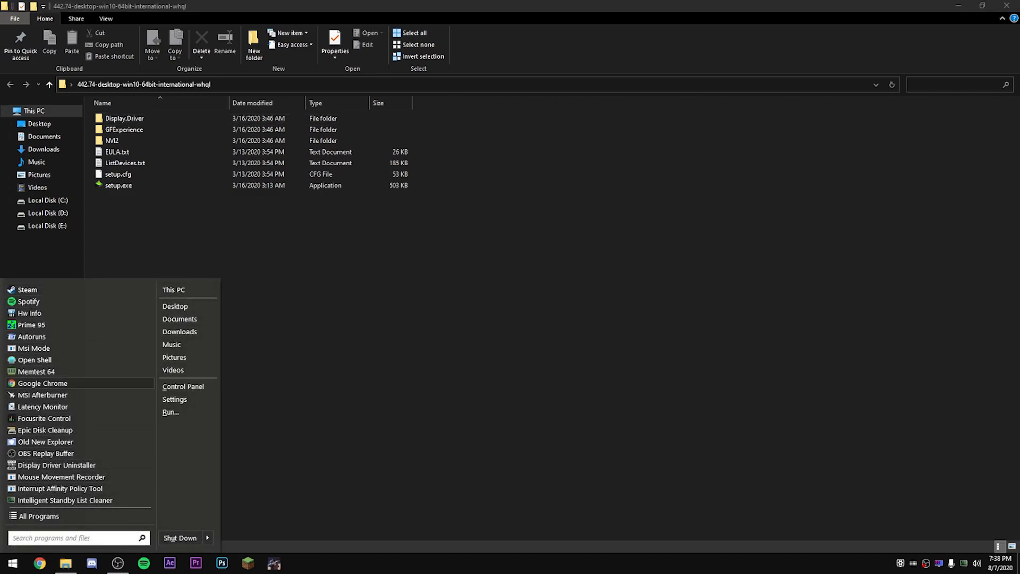
{"action": "key", "text": "Escape"}
Step: Open System Configuration with the Run command, enable Safe boot with the Minimal option, and apply the change
{"action": "key", "text": "super+r"}
{"action": "type", "text": "ms"}
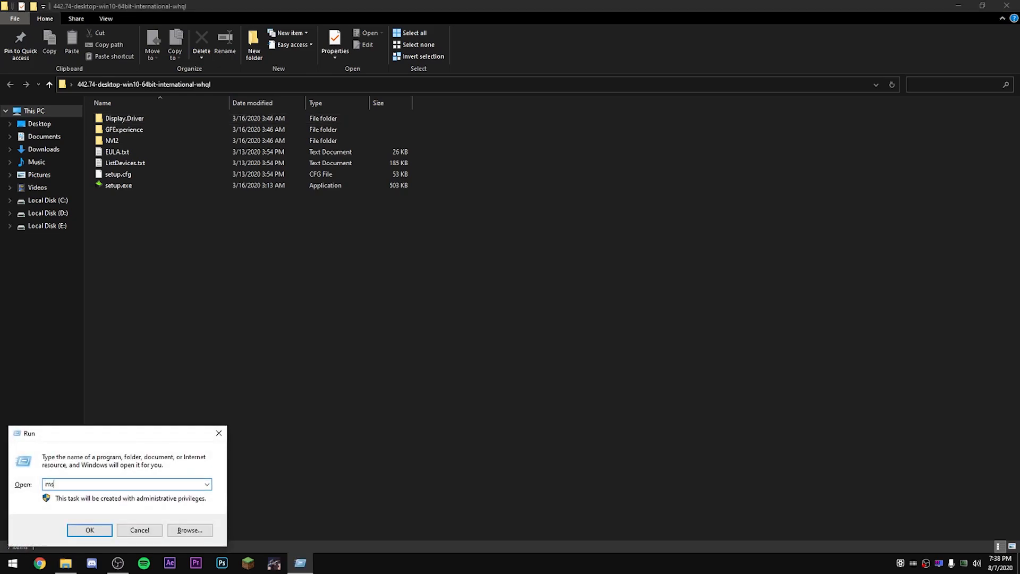
{"action": "key", "text": "Return"}
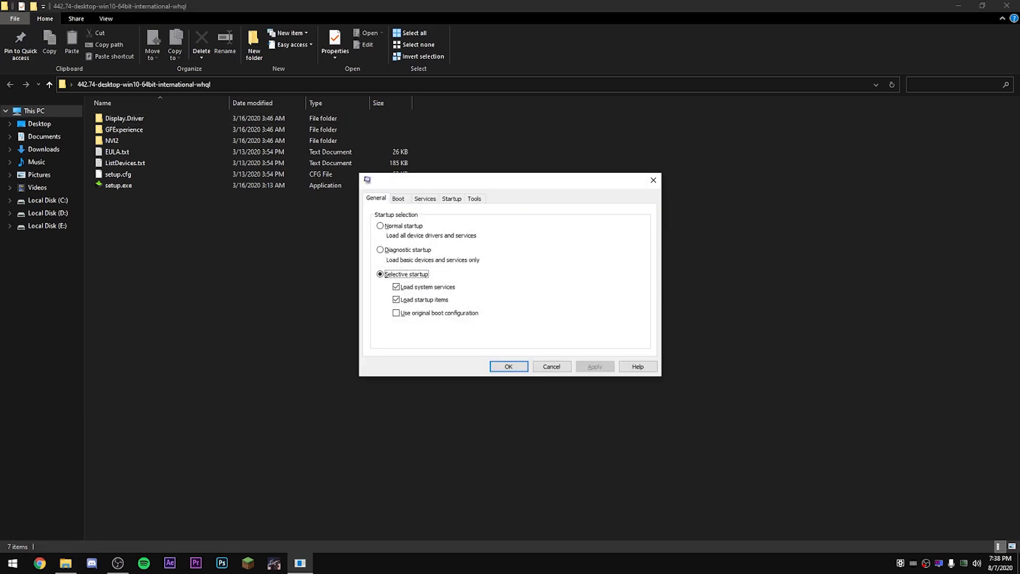
{"action": "left_click", "coordinate": [398, 199]}
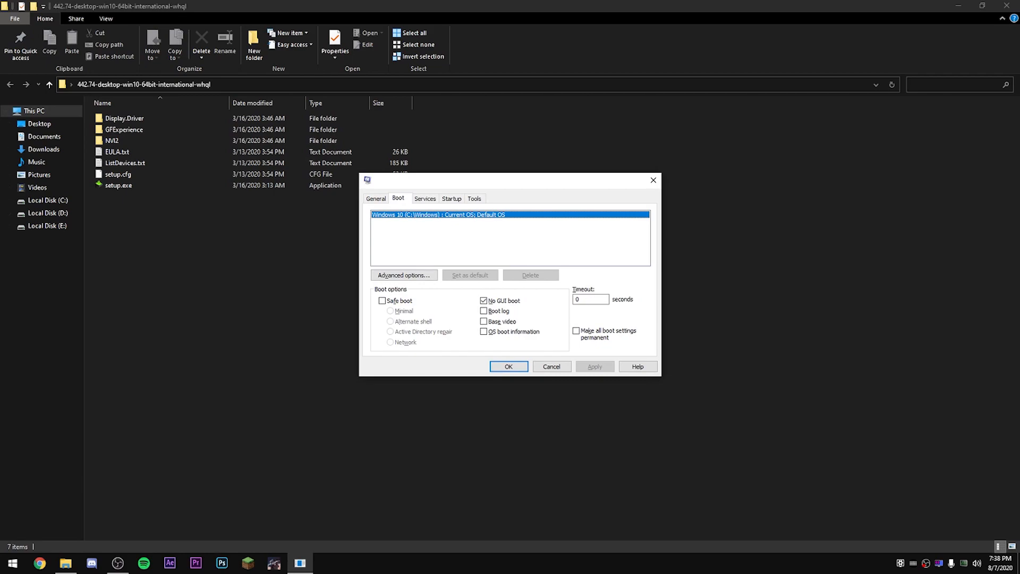
{"action": "left_click", "coordinate": [382, 301]}
{"action": "left_click", "coordinate": [595, 367]}
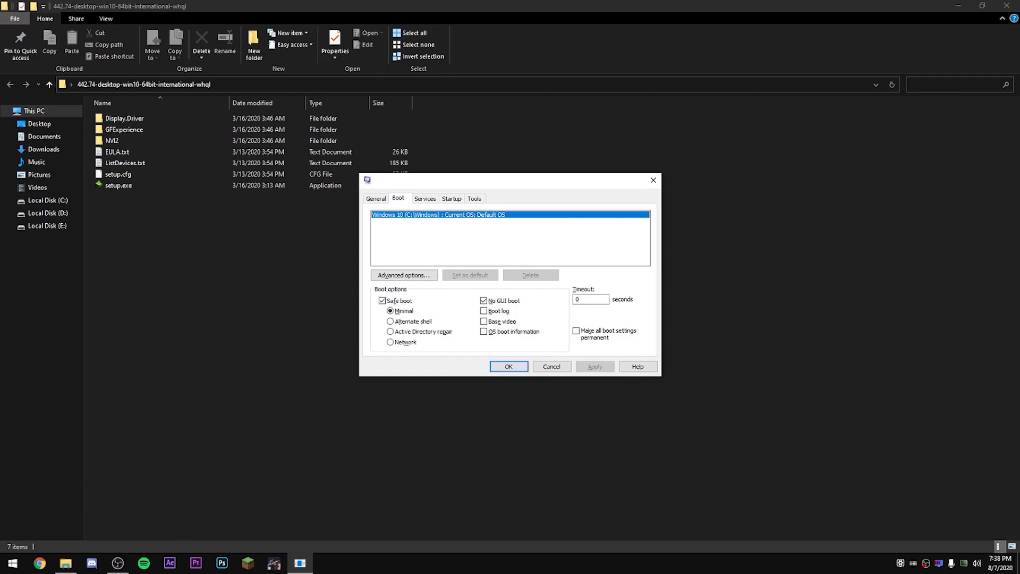
{"action": "left_click", "coordinate": [509, 366]}
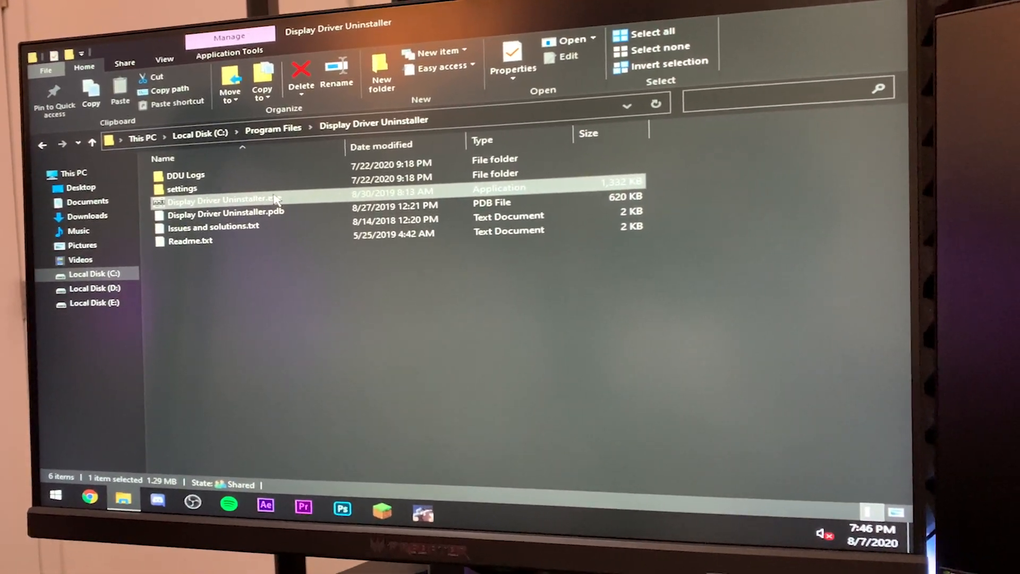
Step: Launch Display Driver Uninstaller from its program folder, select GPU as the device type, and close the tool
{"action": "double_click", "coordinate": [275, 198]}
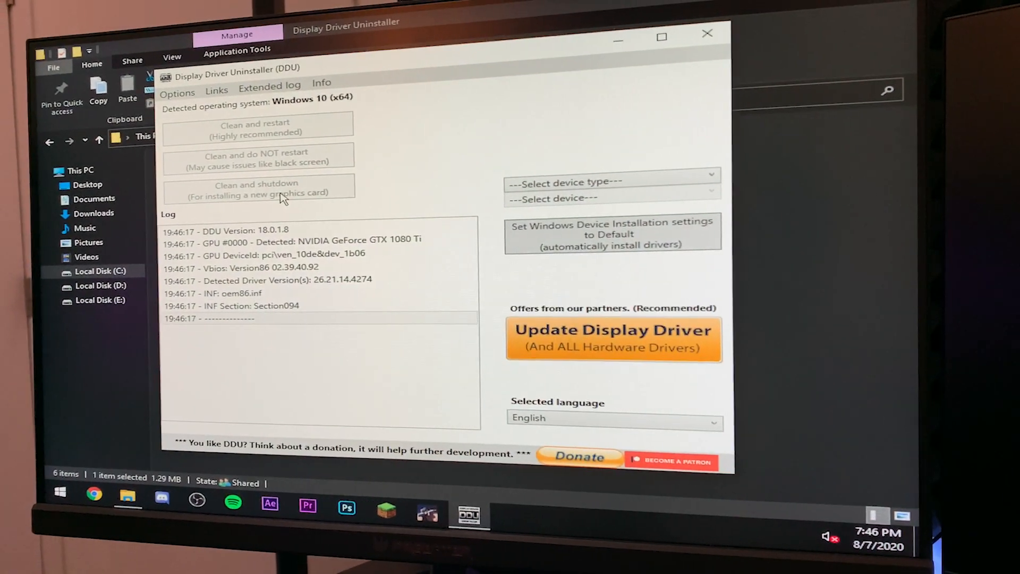
{"action": "left_click", "coordinate": [559, 185]}
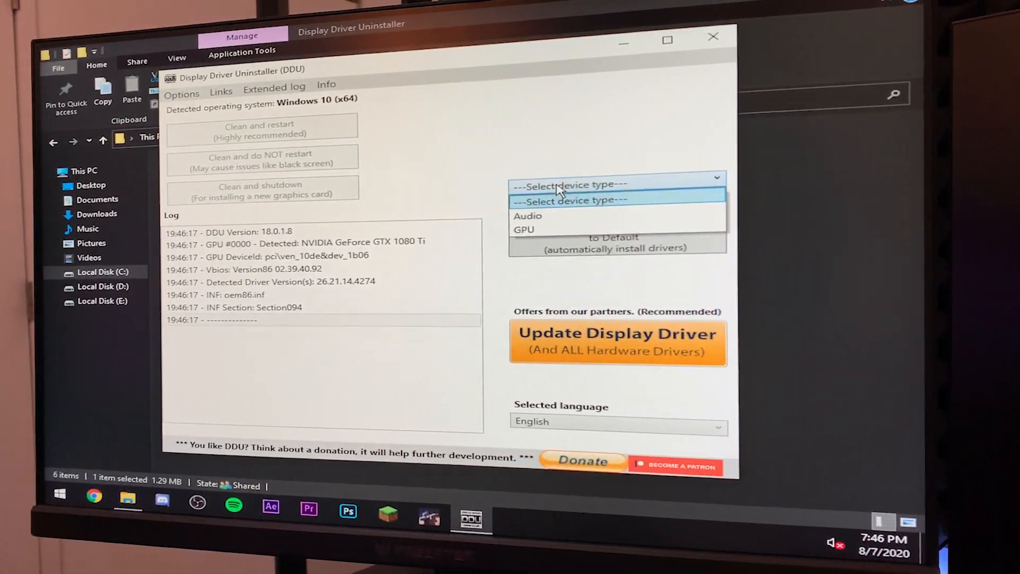
{"action": "left_click", "coordinate": [534, 239]}
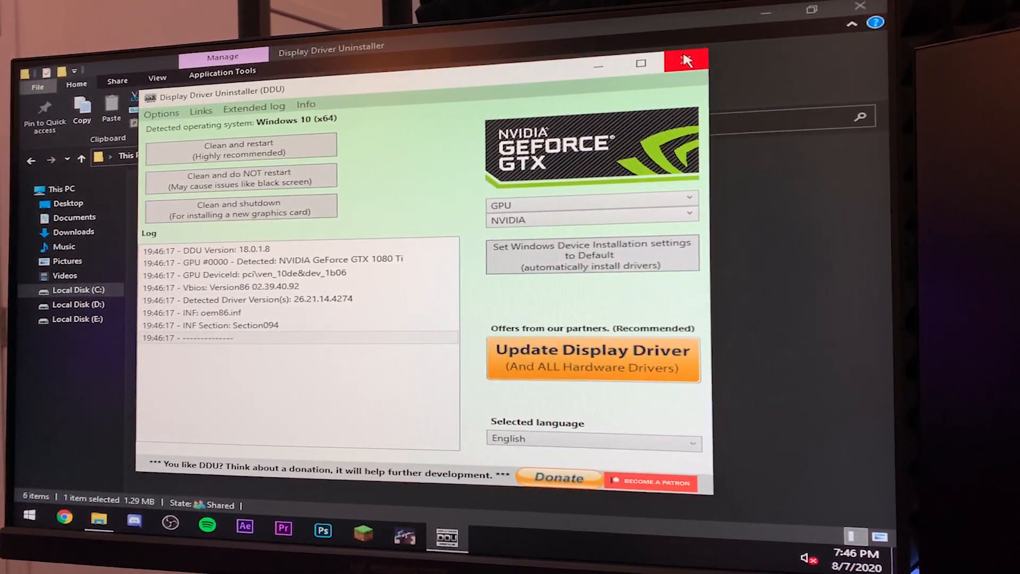
{"action": "left_click", "coordinate": [688, 55]}
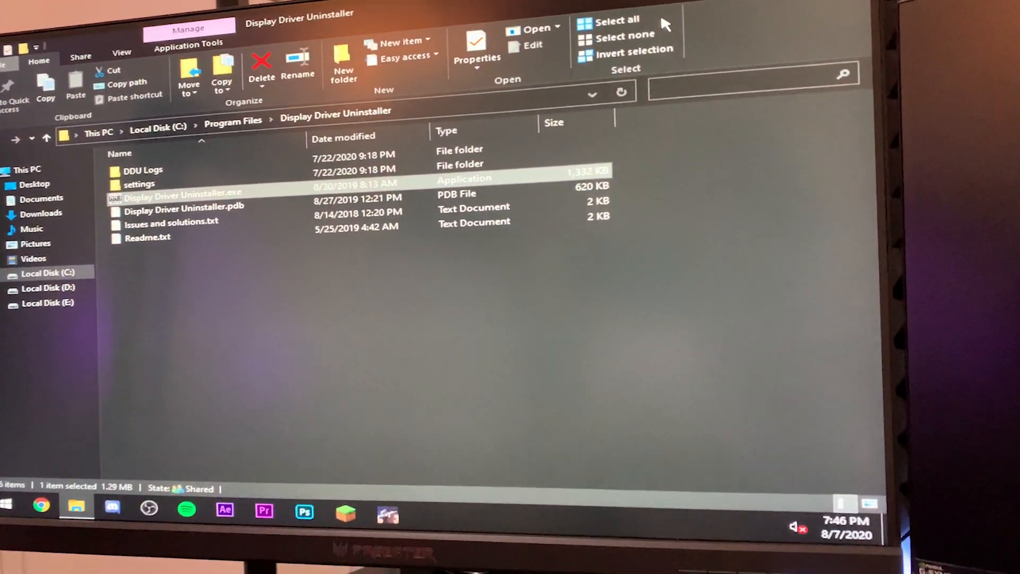
Step: Open System Configuration with the Run command msconfig, check the Safe boot option in the boot settings, and close it
{"action": "key", "text": "super+r"}
{"action": "type", "text": "msconfig"}
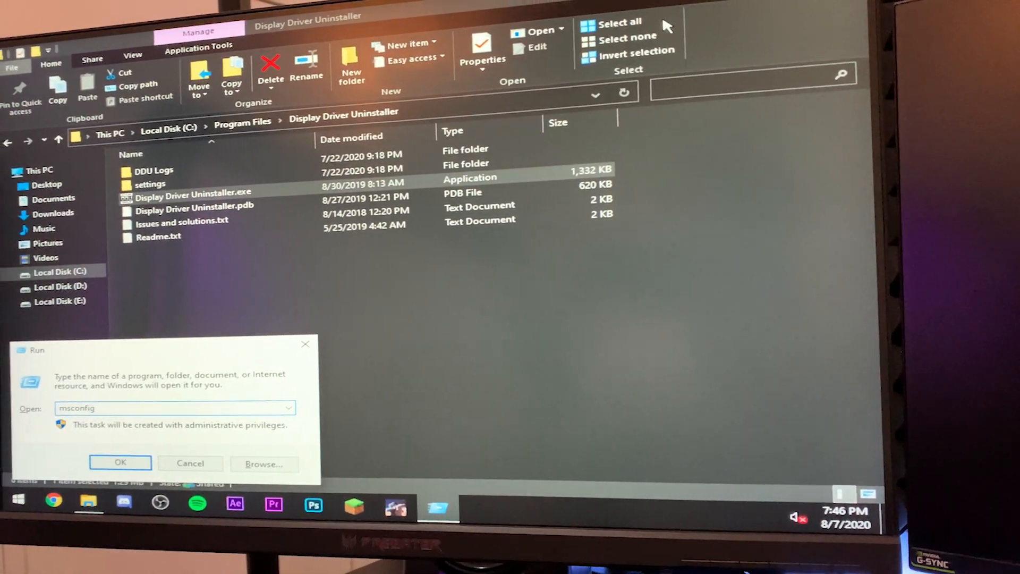
{"action": "key", "text": "Return"}
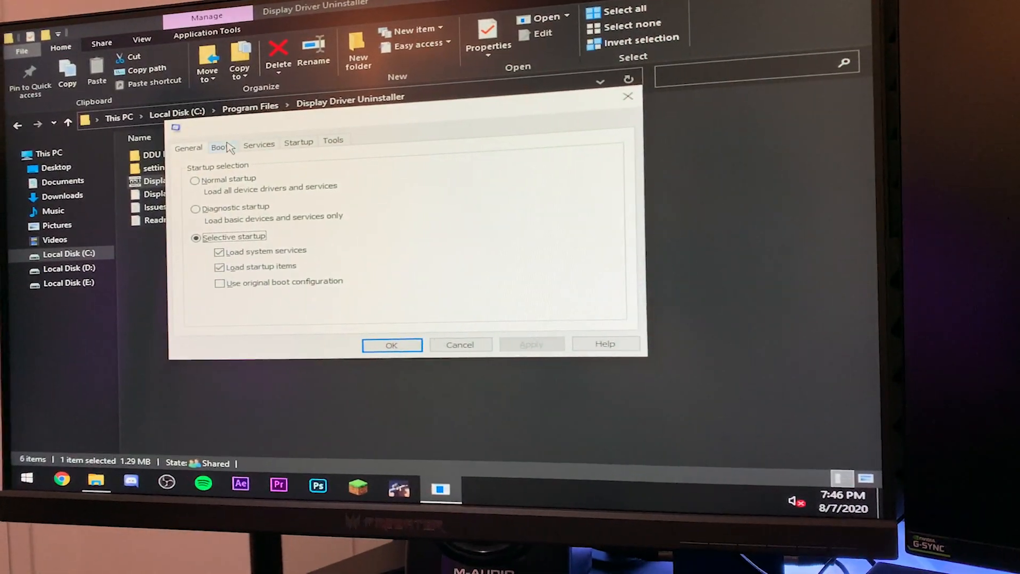
{"action": "left_click", "coordinate": [221, 154]}
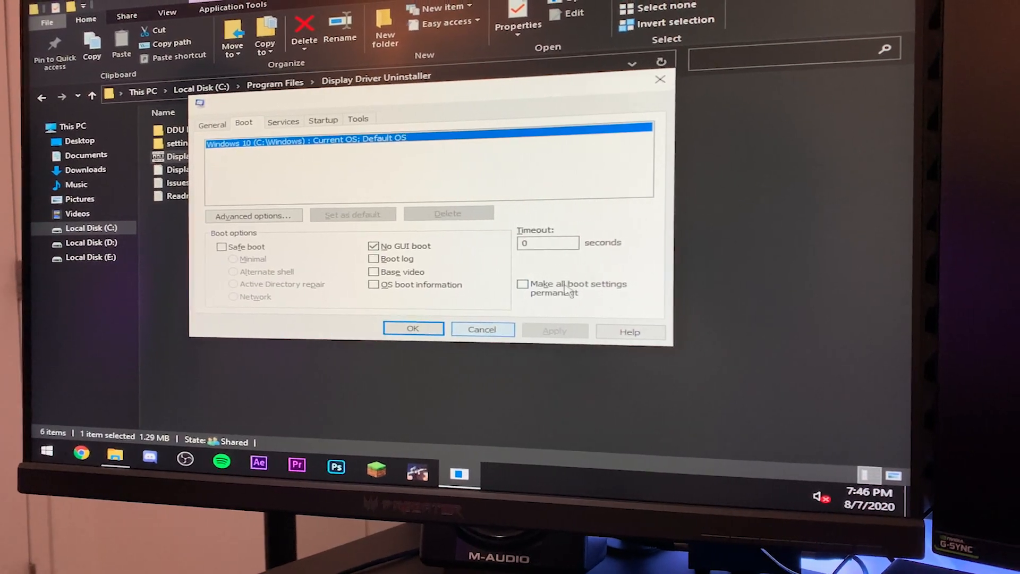
{"action": "left_click", "coordinate": [662, 77]}
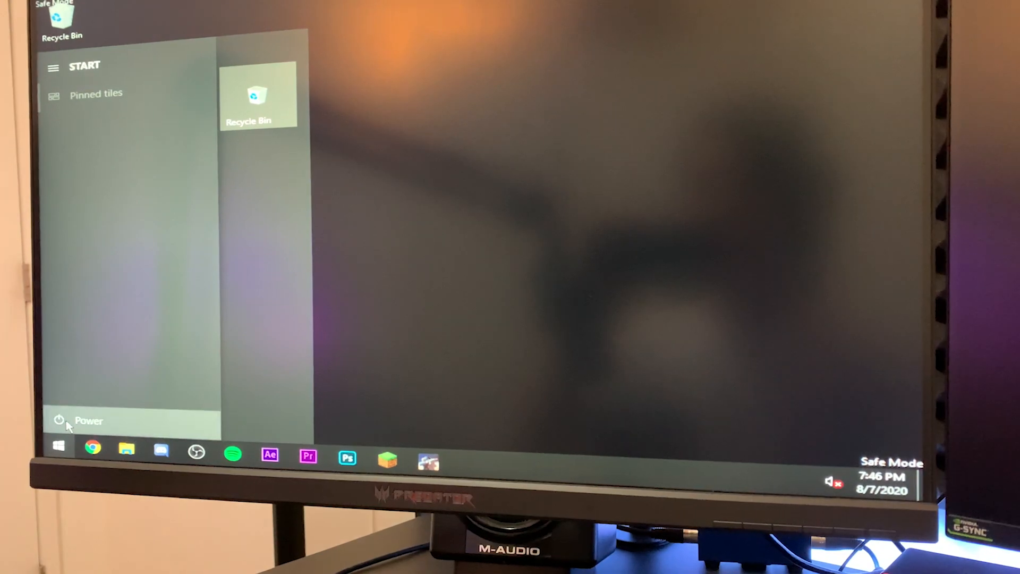
Step: Close the extracted 442.74 driver folder window and select that folder on the desktop
{"action": "left_click", "coordinate": [87, 415]}
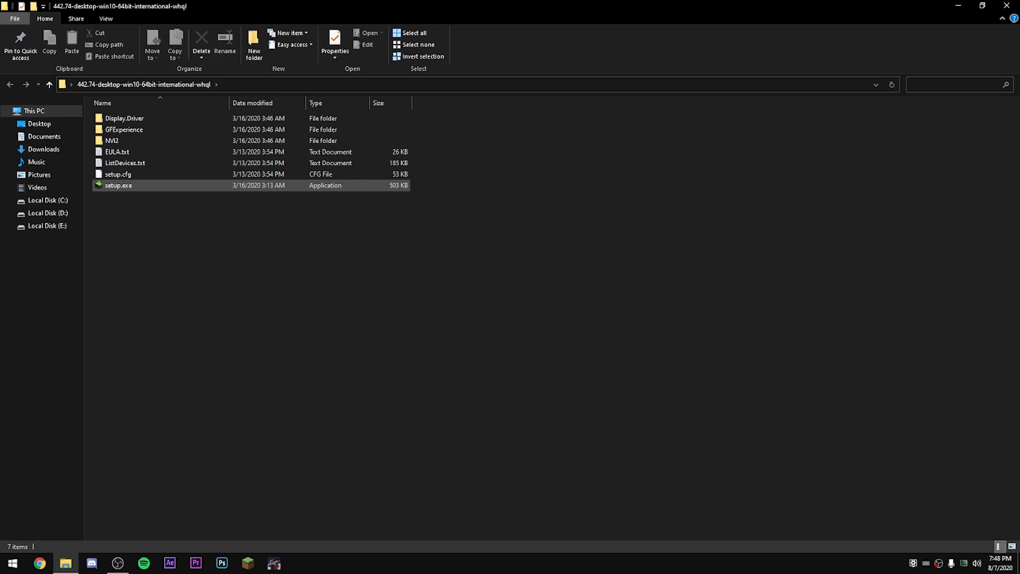
{"action": "left_click", "coordinate": [1006, 5]}
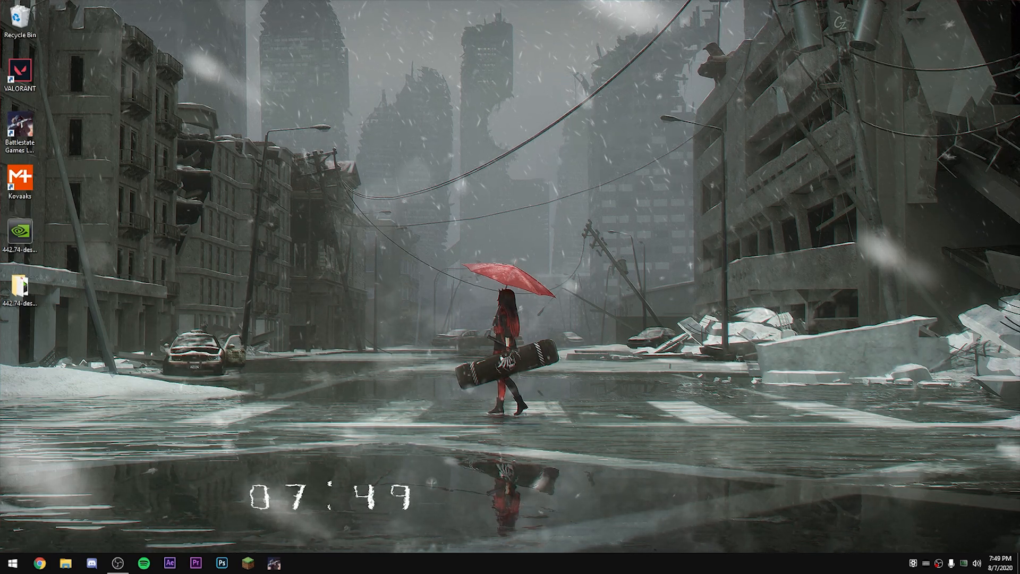
{"action": "left_click", "coordinate": [20, 287]}
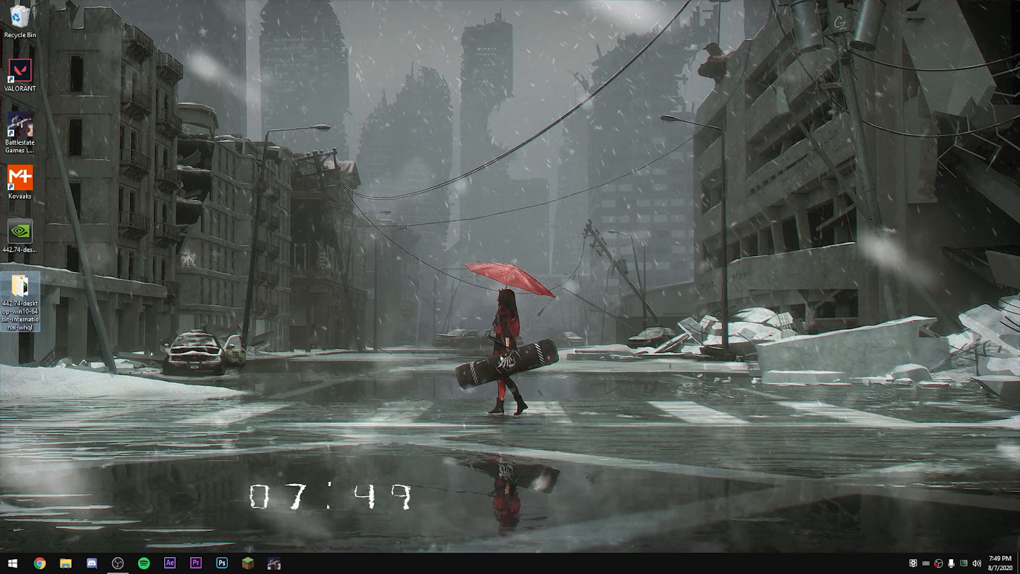
Step: Launch MSI mode utility, examine the MSI and interrupt priority settings of the graphics card and other devices, and close it
{"action": "key", "text": "super"}
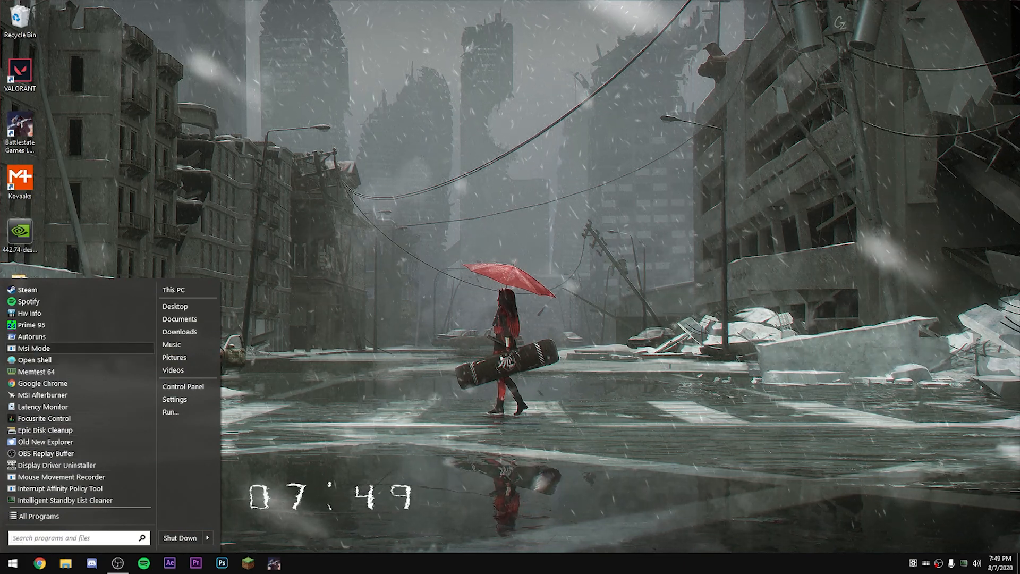
{"action": "key", "text": "Return"}
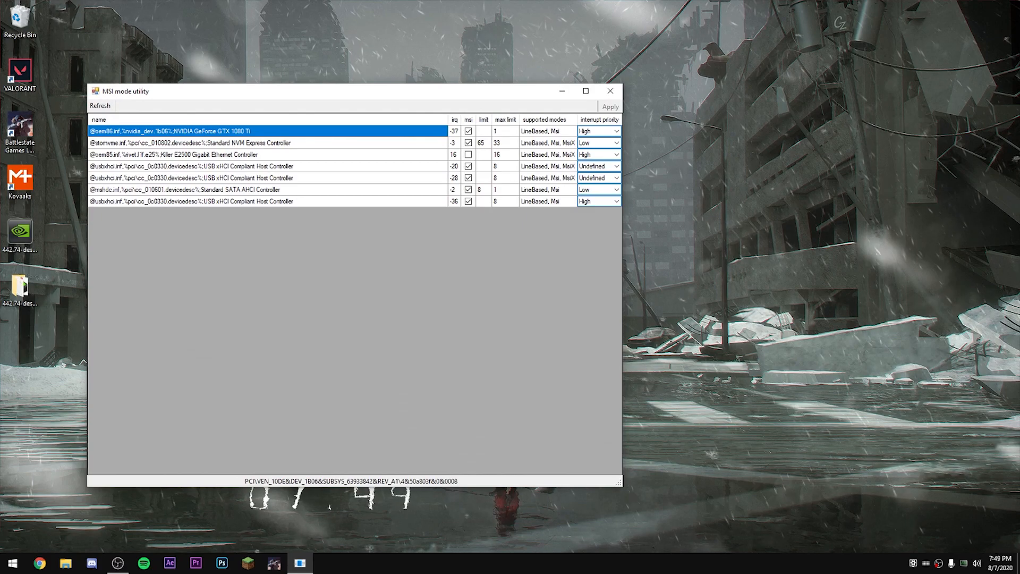
{"action": "left_click_drag", "start_coordinate": [339, 91], "coordinate": [415, 89]}
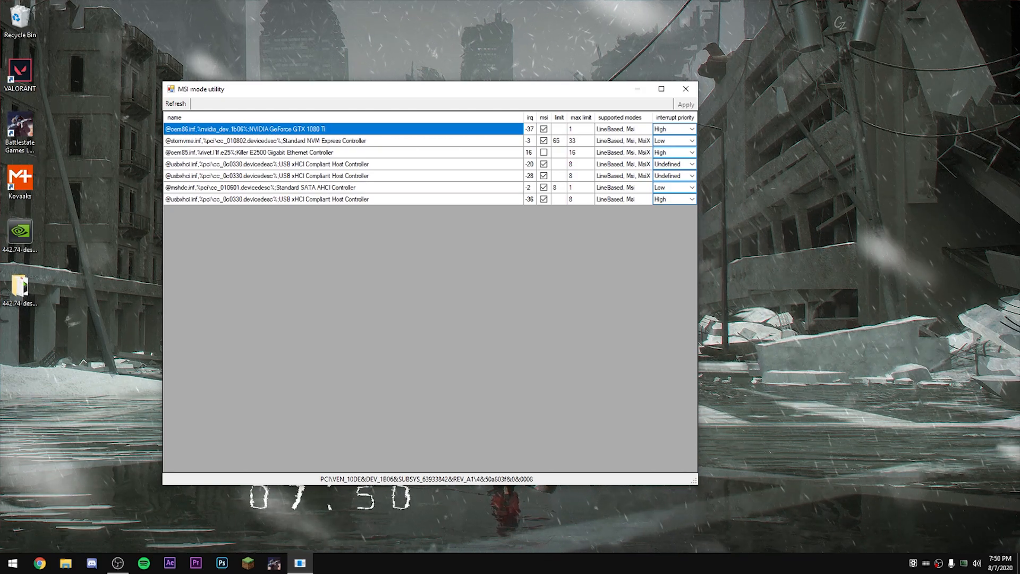
{"action": "left_click", "coordinate": [686, 89]}
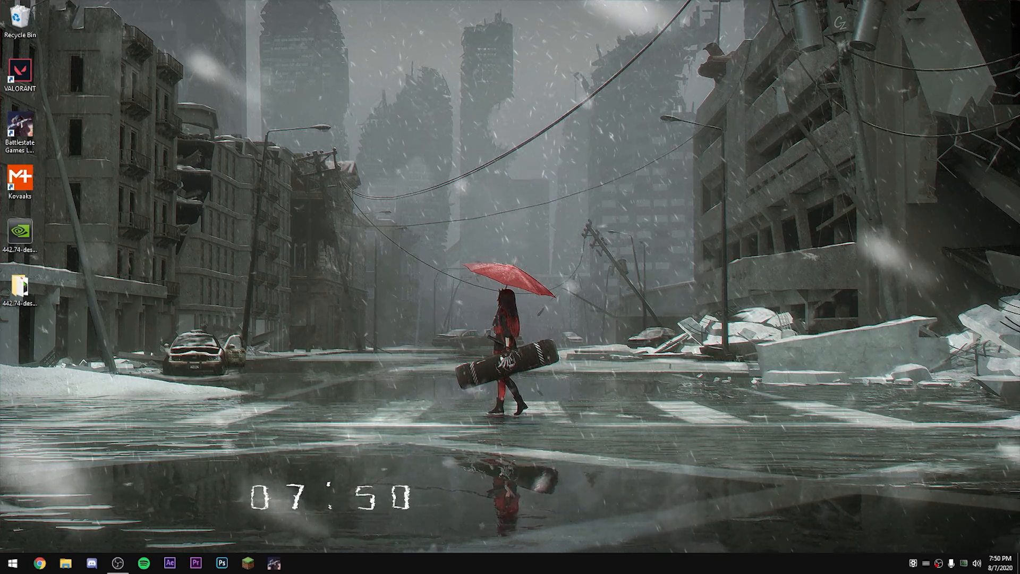
Step: Open NVIDIA Control Panel and examine the video image settings for both the Dell AW2518H and Acer XB271HU displays
{"action": "right_click", "coordinate": [490, 159]}
{"action": "left_click", "coordinate": [538, 231]}
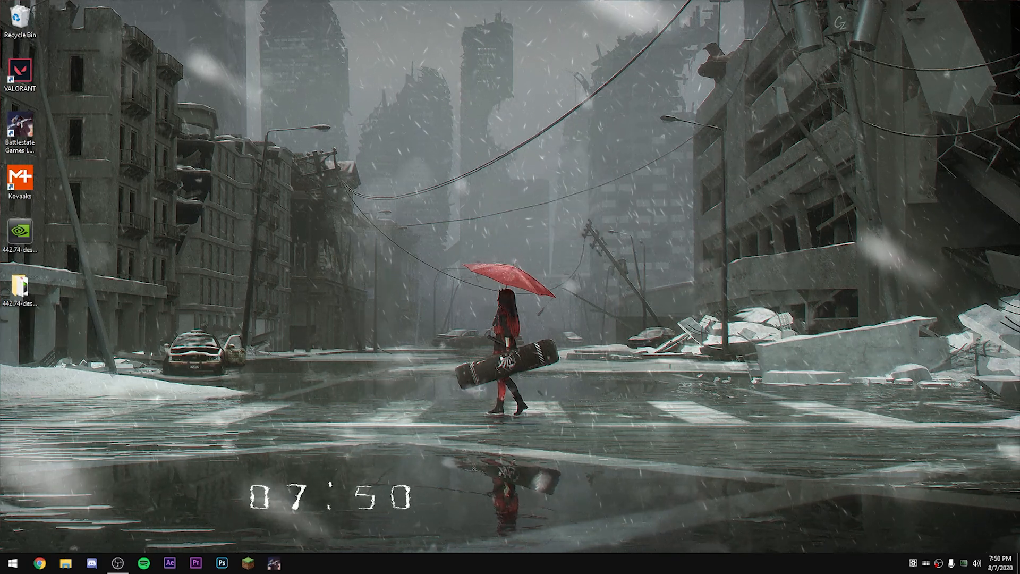
{"action": "left_click", "coordinate": [59, 206]}
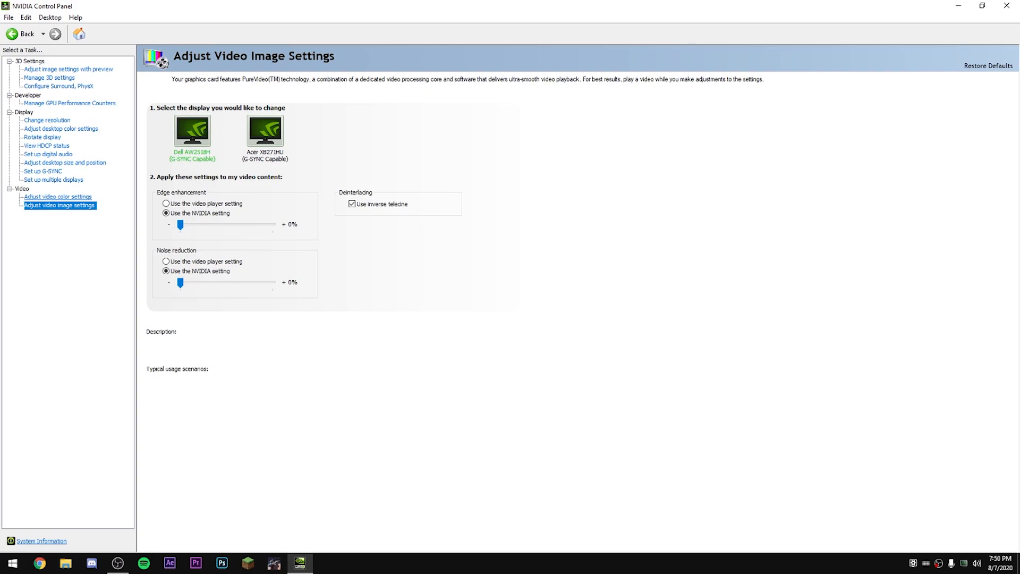
{"action": "left_click", "coordinate": [265, 131]}
{"action": "left_click", "coordinate": [192, 131]}
{"action": "left_click", "coordinate": [265, 131]}
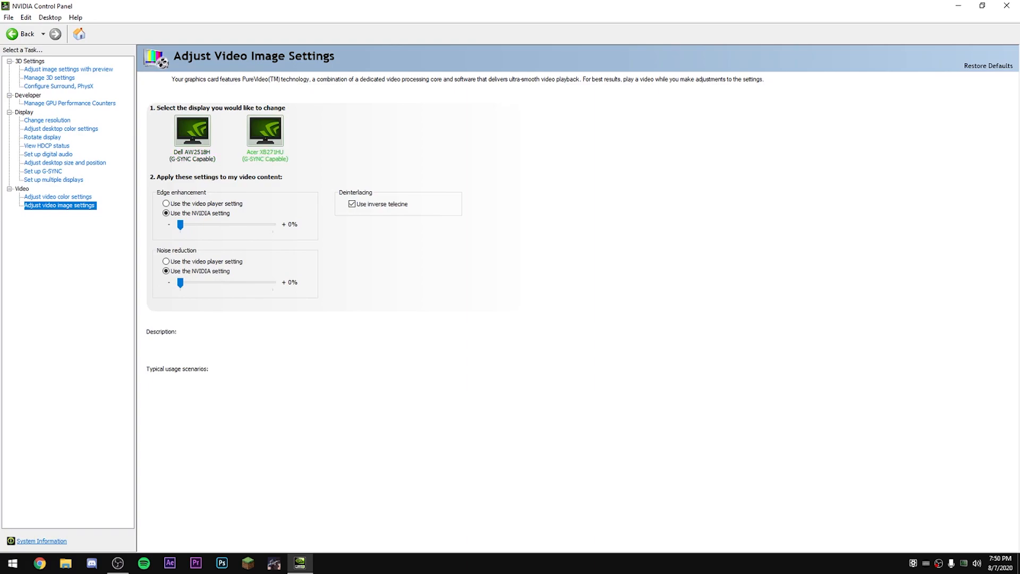
{"action": "left_click", "coordinate": [192, 132]}
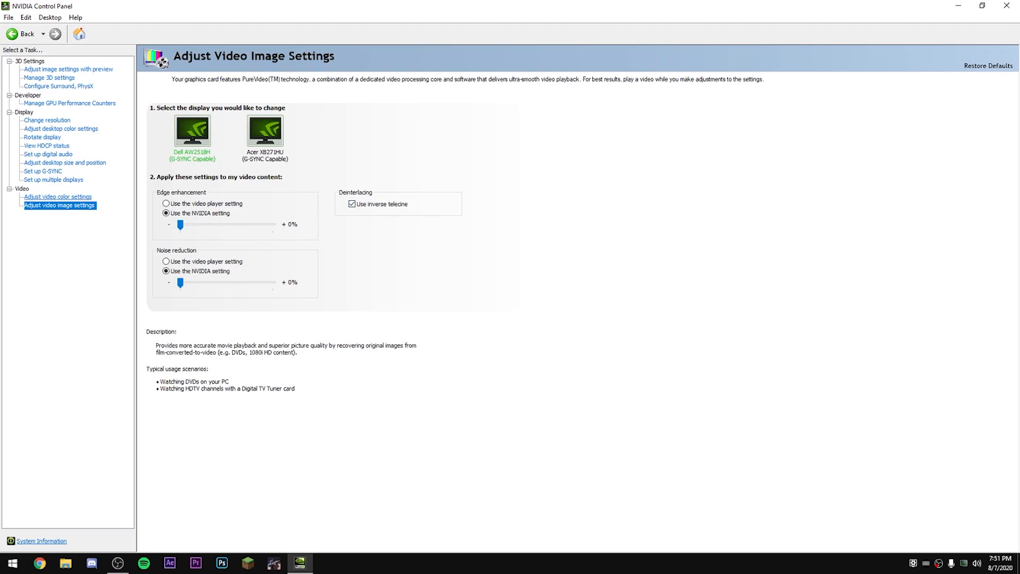
Step: Examine the video color settings, including the dynamic range, for both the Dell and Acer displays
{"action": "left_click", "coordinate": [57, 196]}
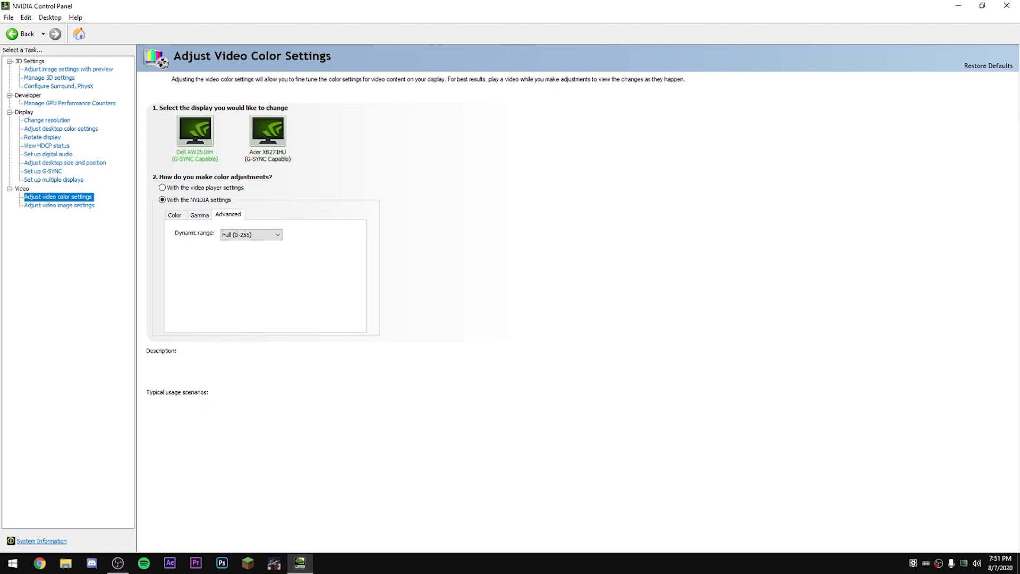
{"action": "left_click", "coordinate": [268, 132]}
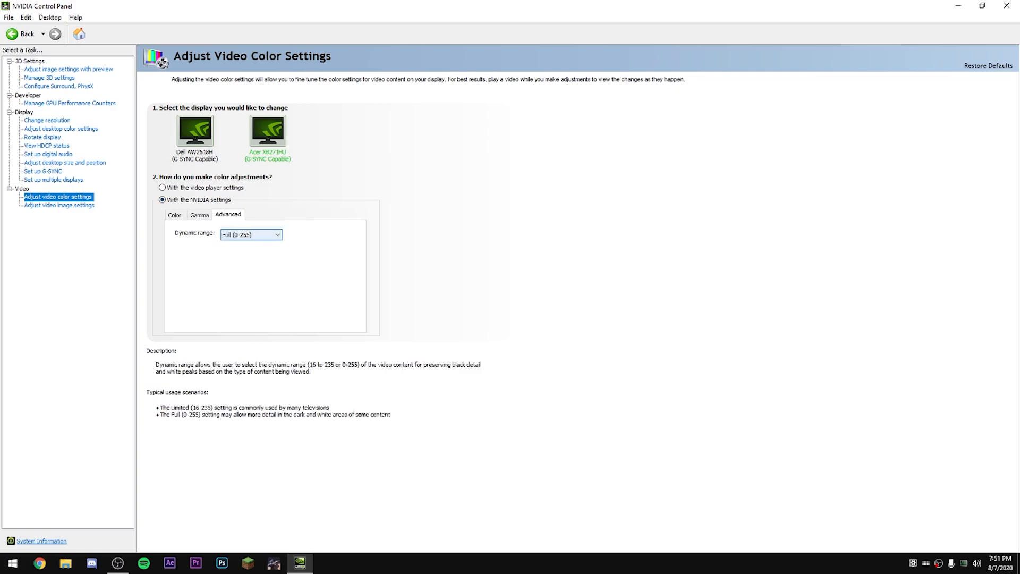
{"action": "left_click", "coordinate": [195, 132]}
Step: Review the multiple-display setup and the G-SYNC settings for the Dell and Acer displays
{"action": "left_click", "coordinate": [53, 179]}
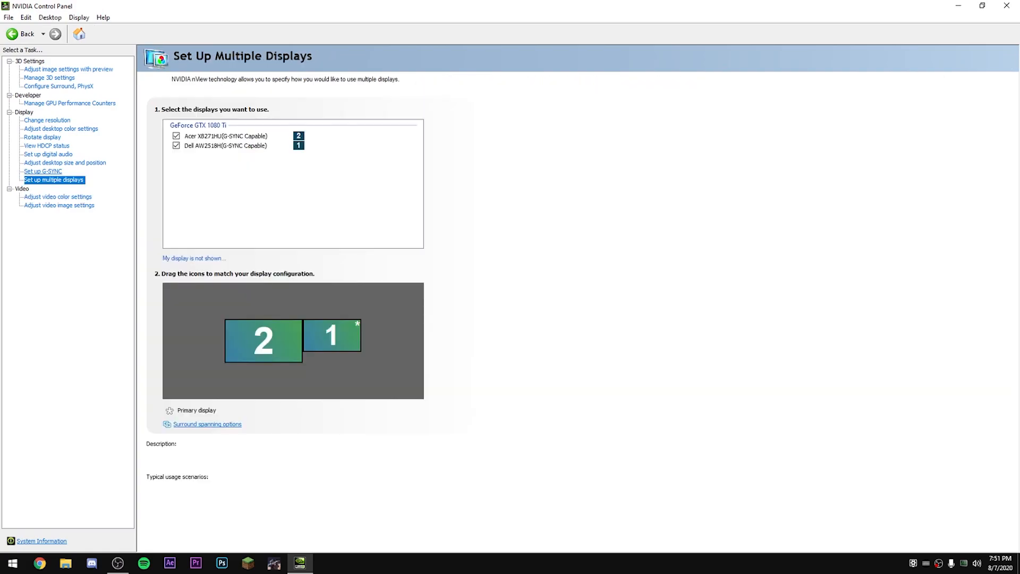
{"action": "left_click", "coordinate": [42, 171]}
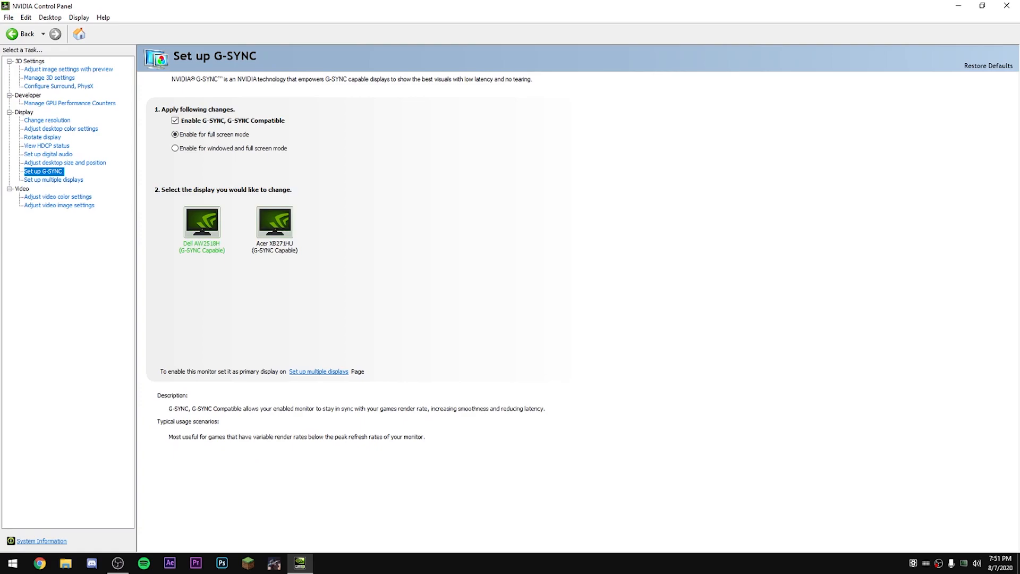
{"action": "left_click", "coordinate": [275, 223]}
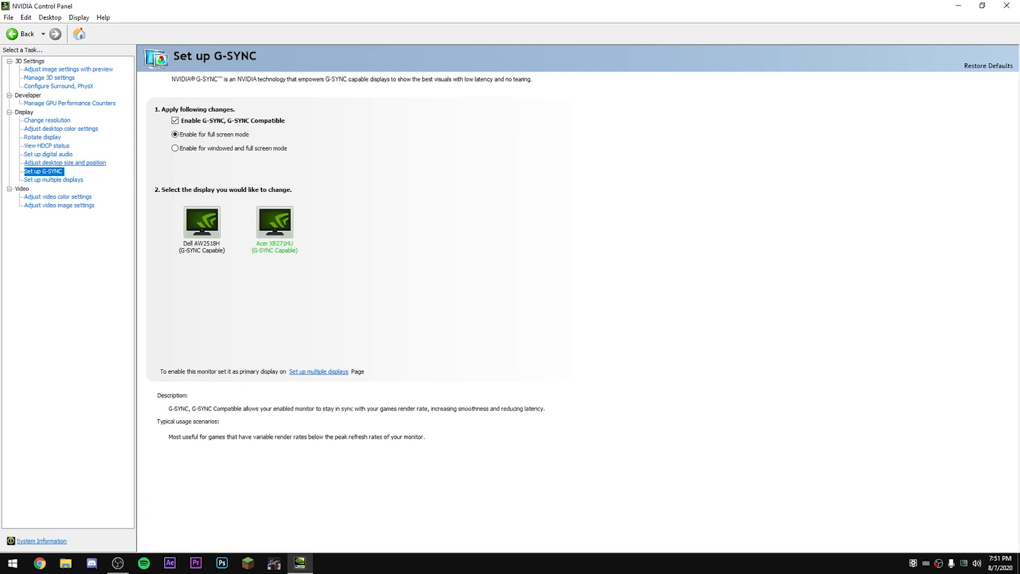
Step: Compare the desktop scaling mode and the device performing the scaling between the Dell and Acer displays
{"action": "left_click", "coordinate": [65, 163]}
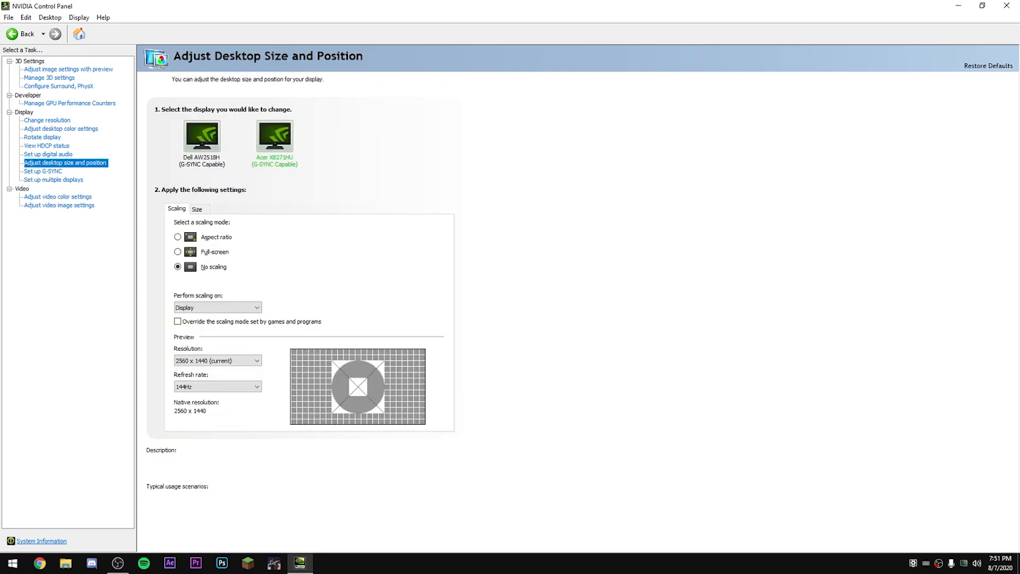
{"action": "left_click", "coordinate": [202, 137]}
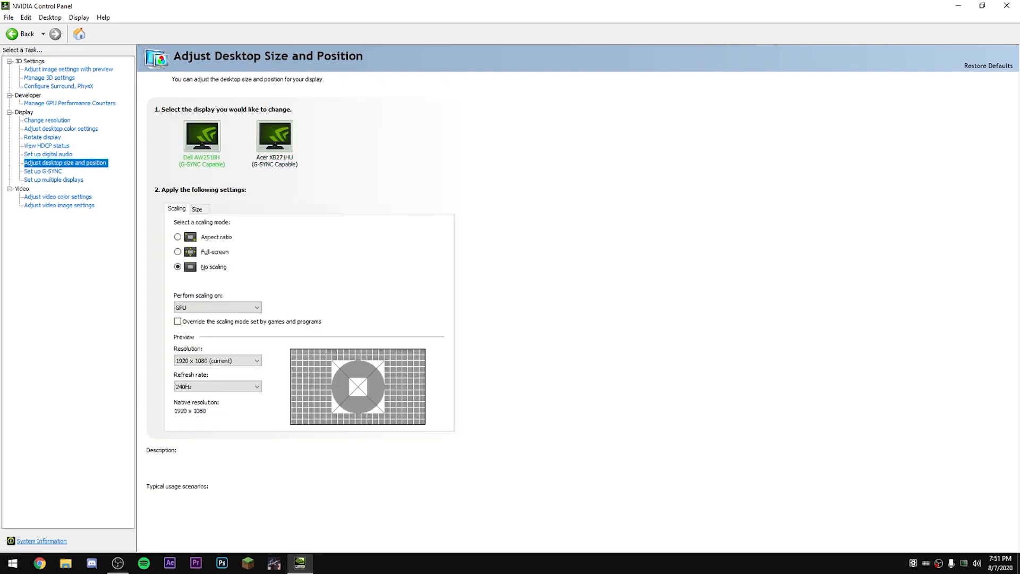
{"action": "left_click", "coordinate": [275, 137]}
{"action": "left_click", "coordinate": [202, 137]}
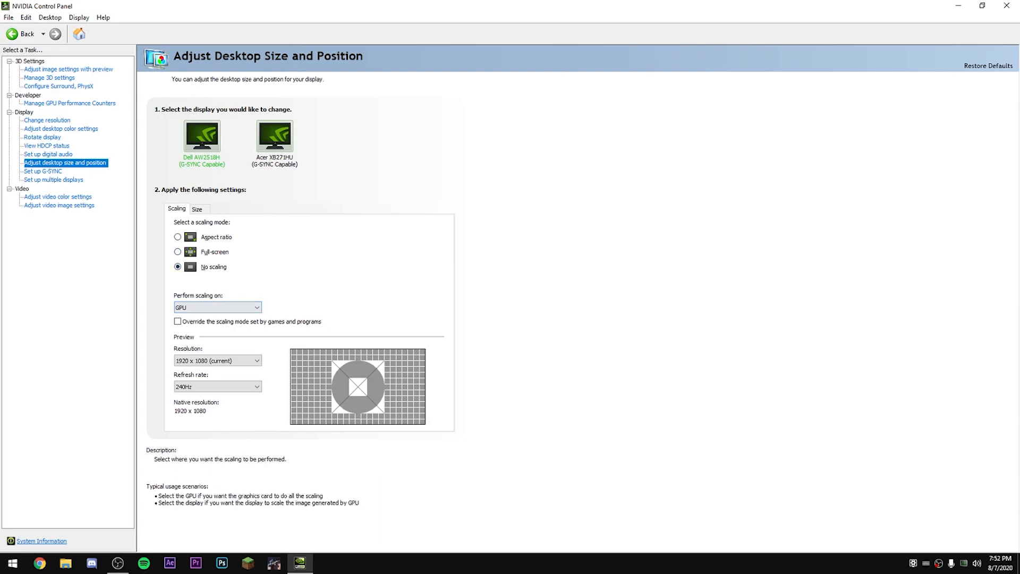
{"action": "left_click", "coordinate": [218, 307]}
{"action": "left_click", "coordinate": [218, 308]}
{"action": "left_click", "coordinate": [275, 137]}
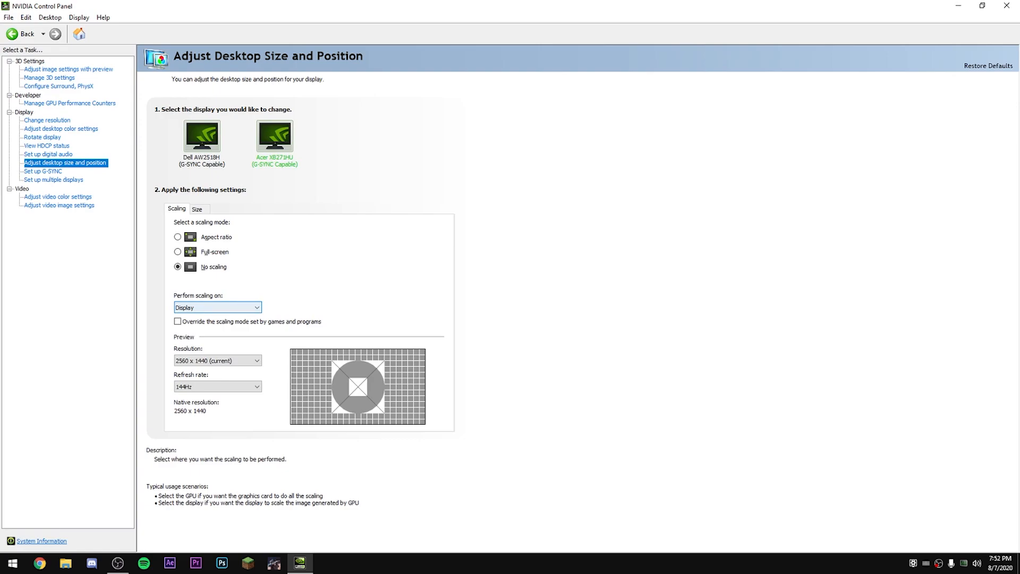
{"action": "left_click", "coordinate": [201, 137]}
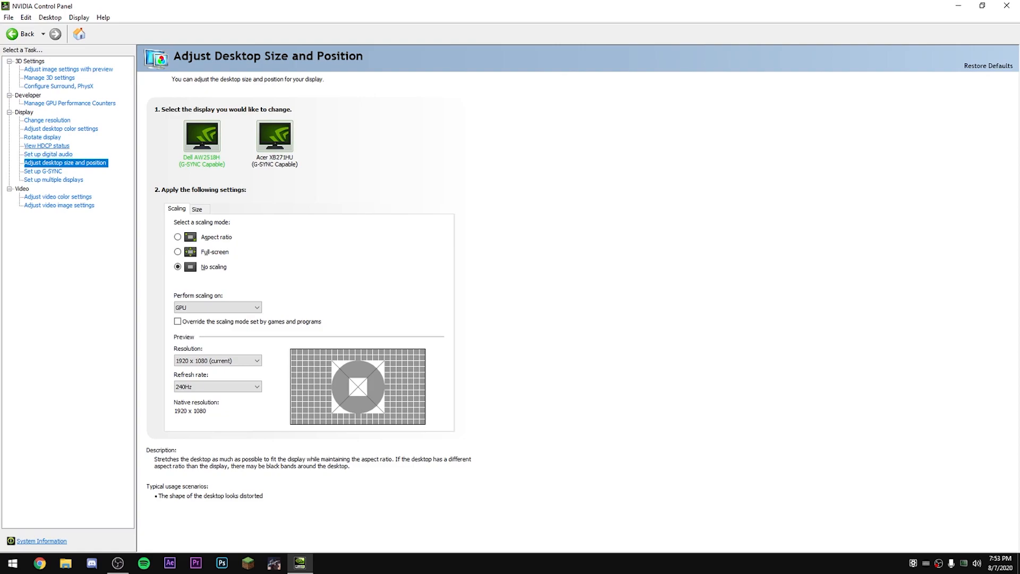
Step: Review the display rotation, desktop color and resolution settings, comparing the color settings of both displays
{"action": "left_click", "coordinate": [43, 137]}
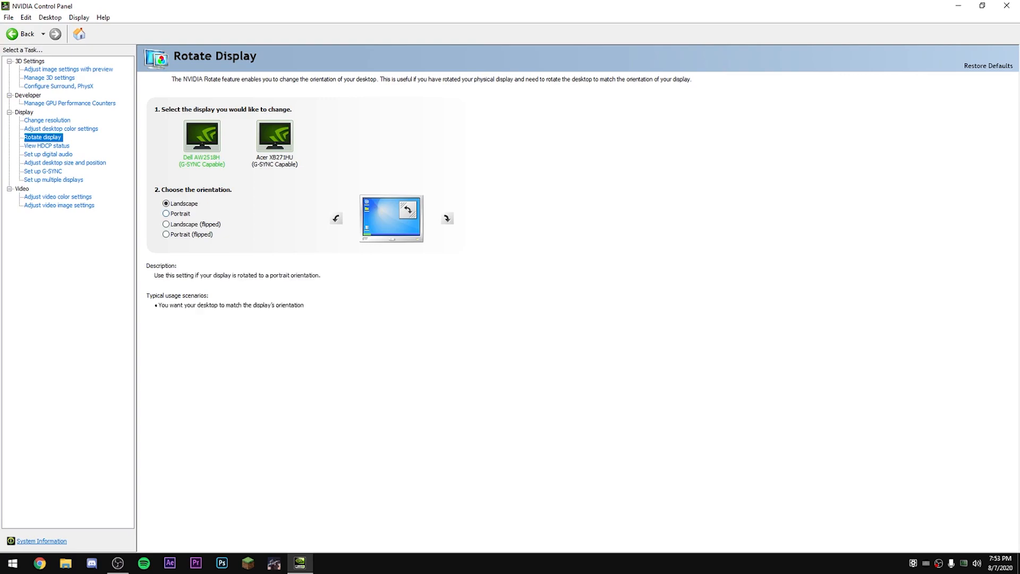
{"action": "left_click", "coordinate": [61, 129]}
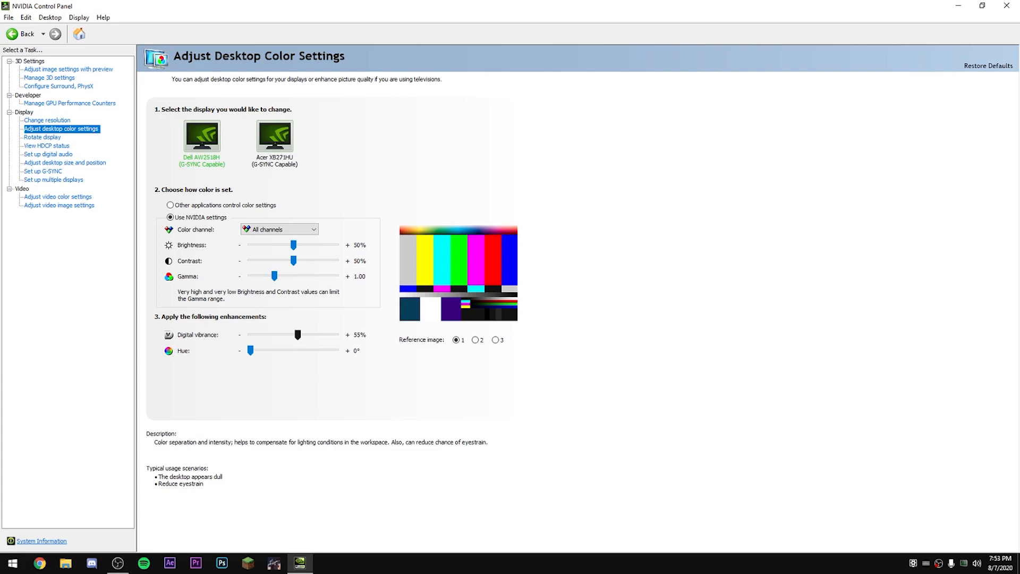
{"action": "left_click", "coordinate": [275, 137]}
{"action": "left_click", "coordinate": [202, 137]}
{"action": "left_click", "coordinate": [47, 120]}
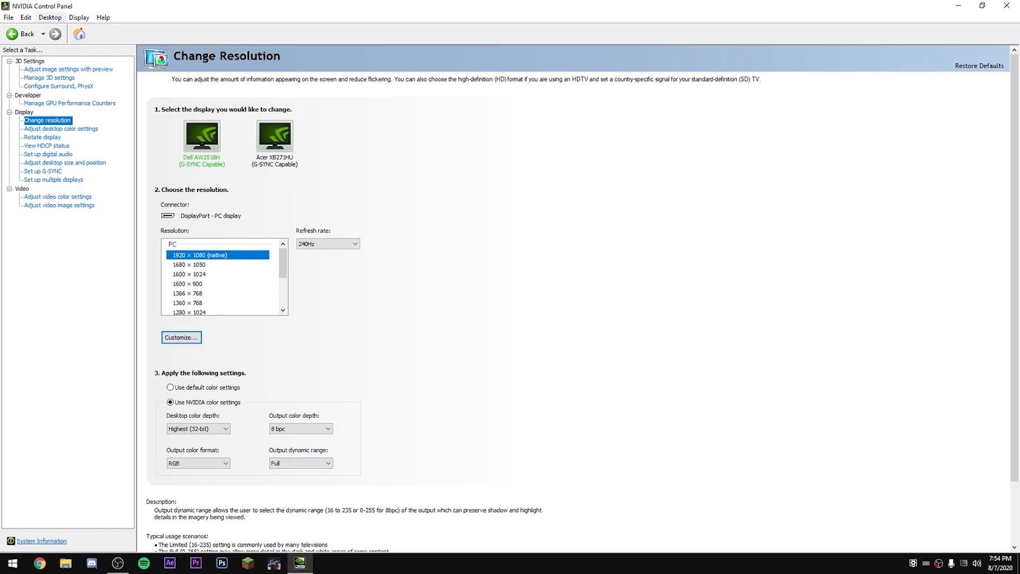
Step: Check the Enable Developer Settings option, the GPU performance counter access and the PhysX processor setting
{"action": "left_click", "coordinate": [50, 17]}
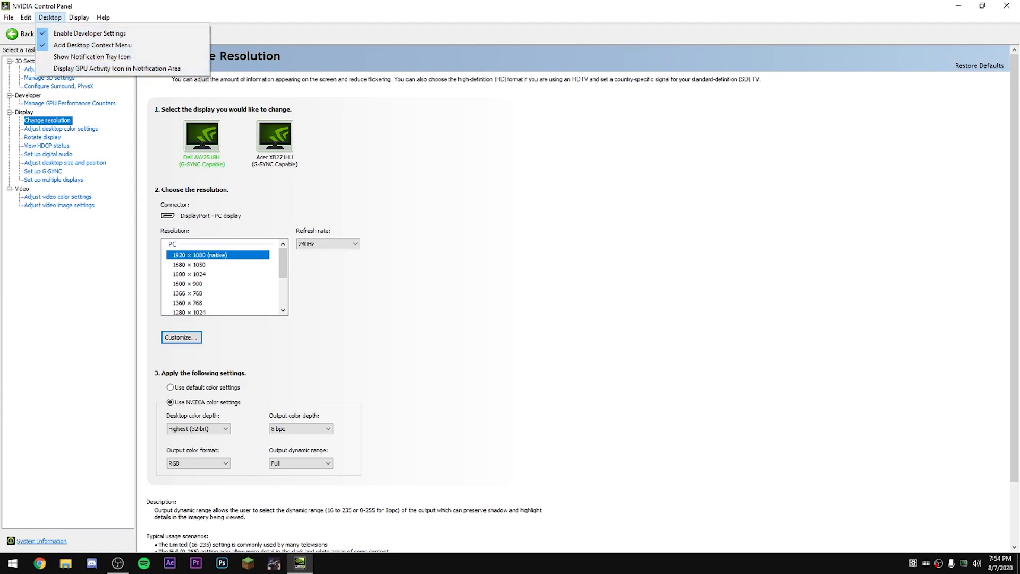
{"action": "left_click", "coordinate": [70, 103]}
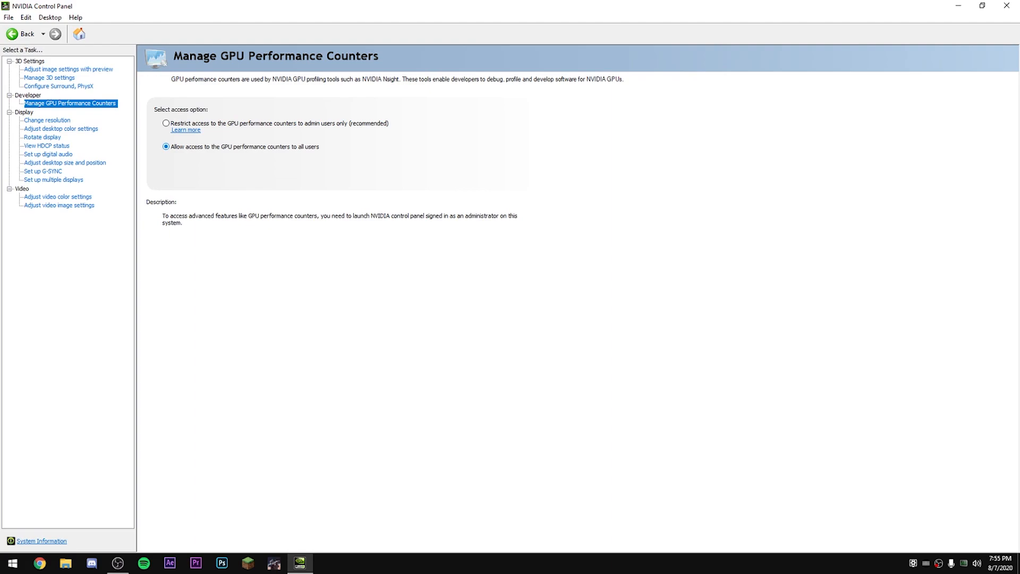
{"action": "left_click", "coordinate": [59, 86]}
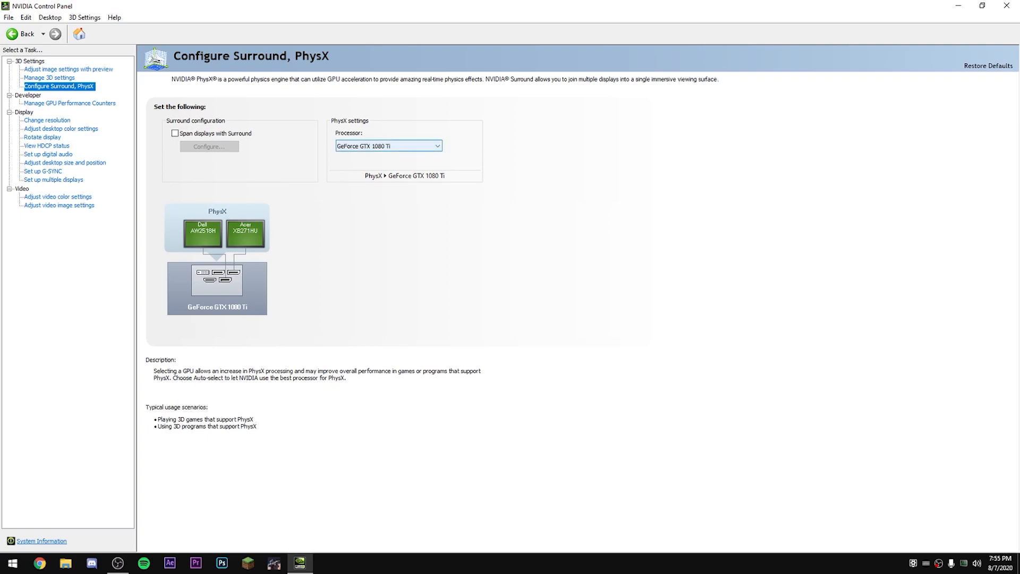
Step: Display the program-specific 3D settings for Escape From Tarkov (escapefromtarkov.exe)
{"action": "left_click", "coordinate": [50, 78]}
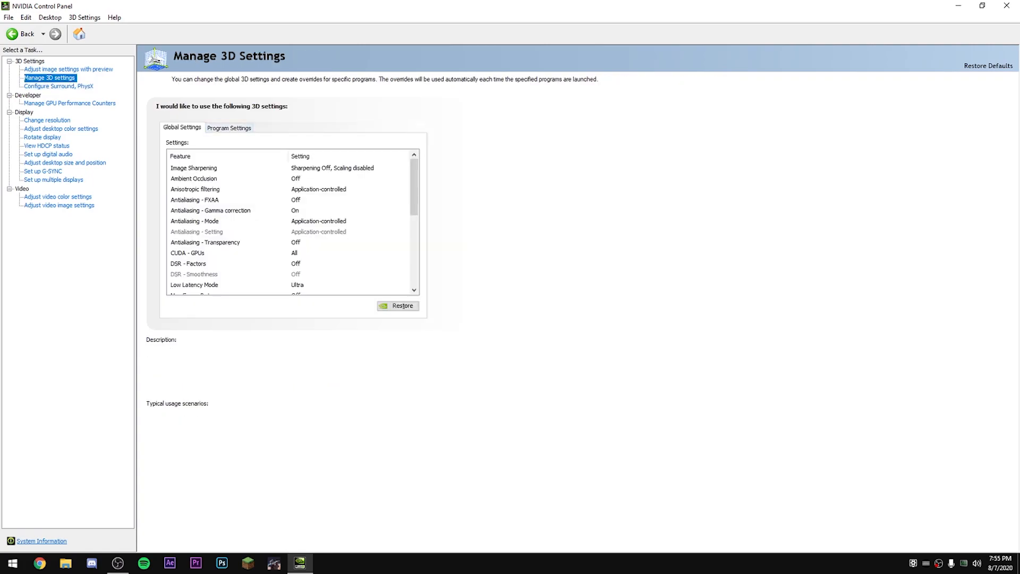
{"action": "left_click", "coordinate": [229, 128]}
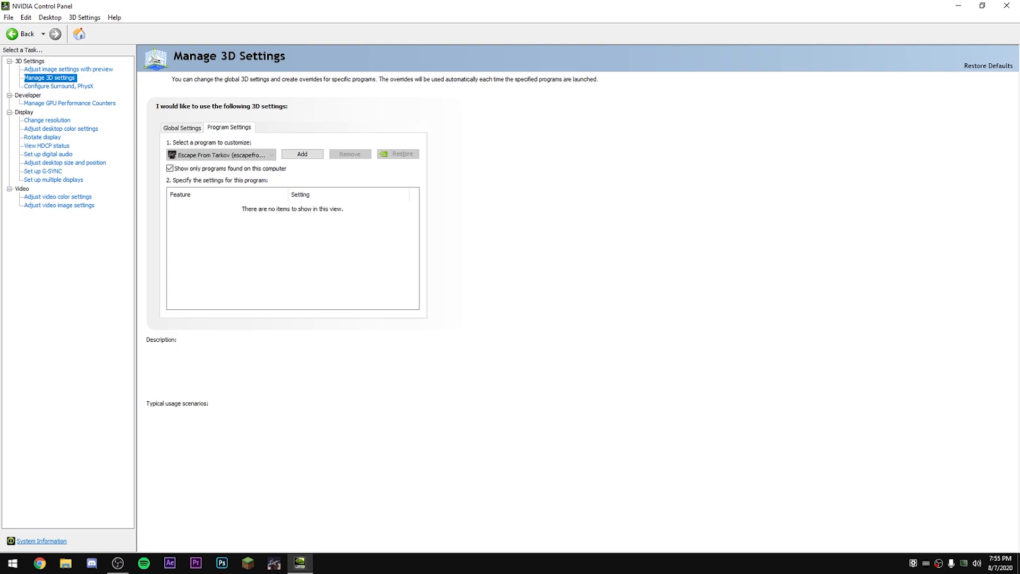
{"action": "left_click", "coordinate": [231, 154]}
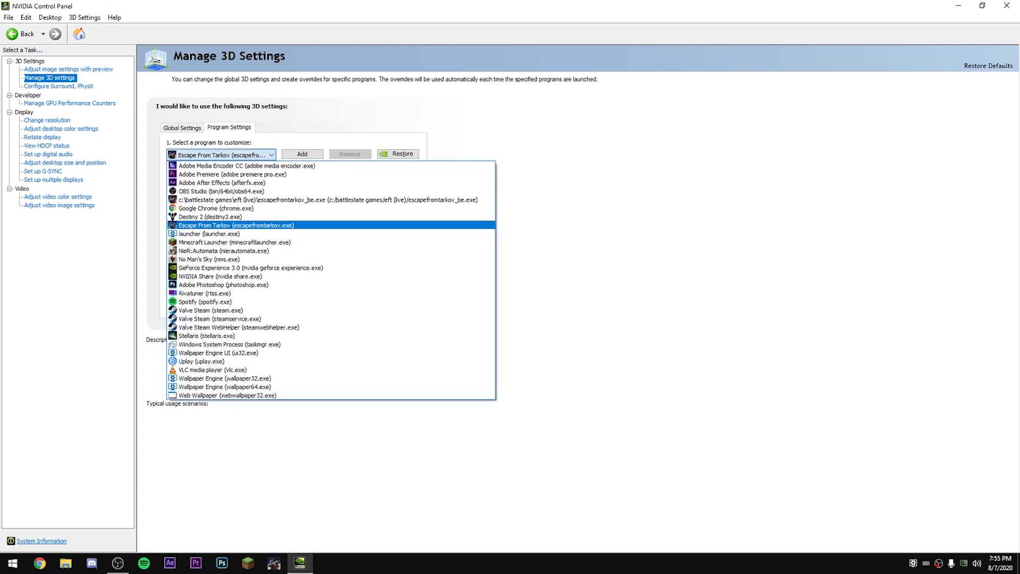
{"action": "left_click", "coordinate": [231, 155]}
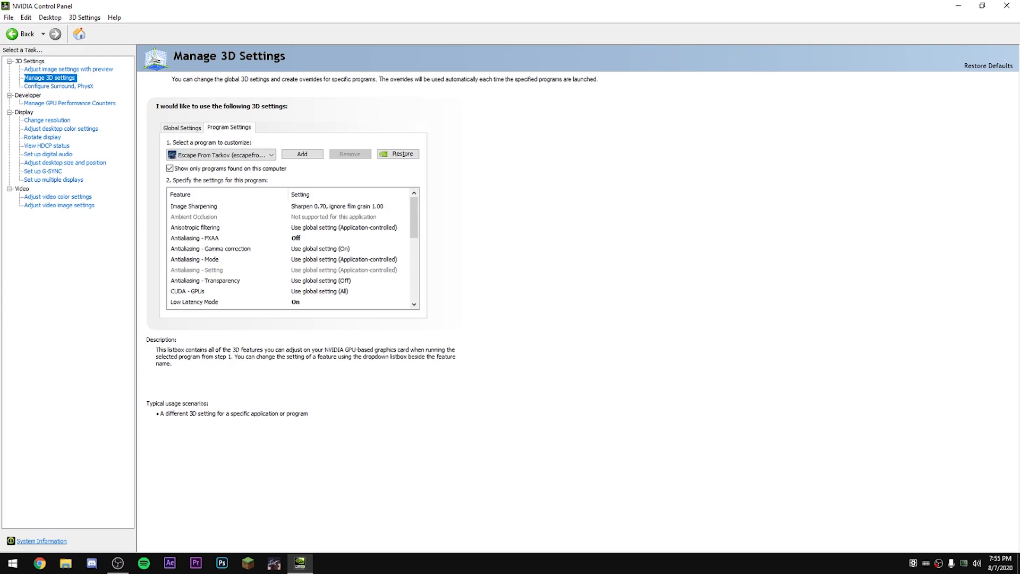
Step: Review the program-specific 3D settings for Escape From Tarkov, from image sharpening and low latency mode to texture filtering and threaded optimization
{"action": "scroll", "coordinate": [295, 252], "scroll_direction": "down", "scroll_amount": 1}
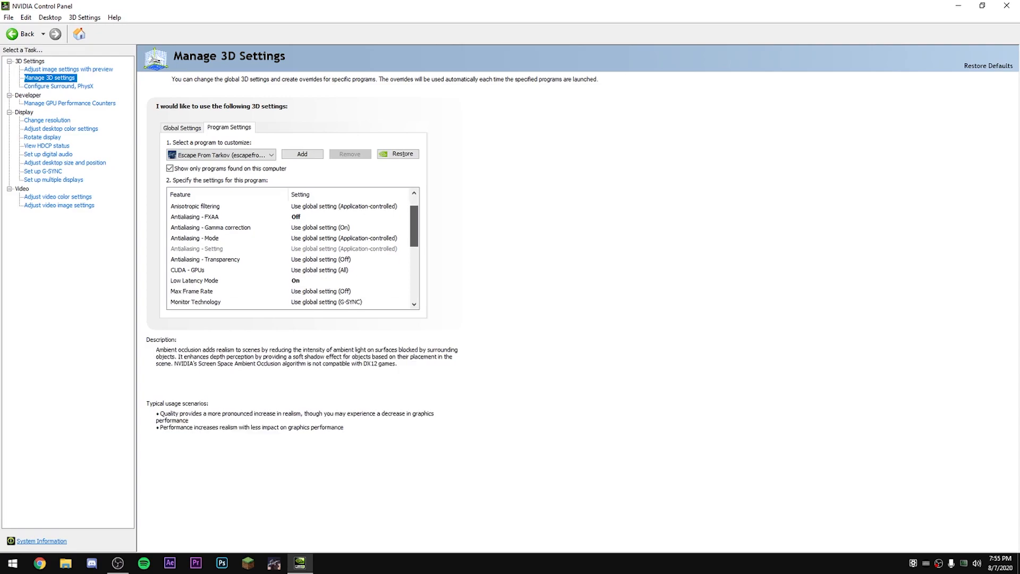
{"action": "scroll", "coordinate": [295, 252], "scroll_direction": "down", "scroll_amount": 1}
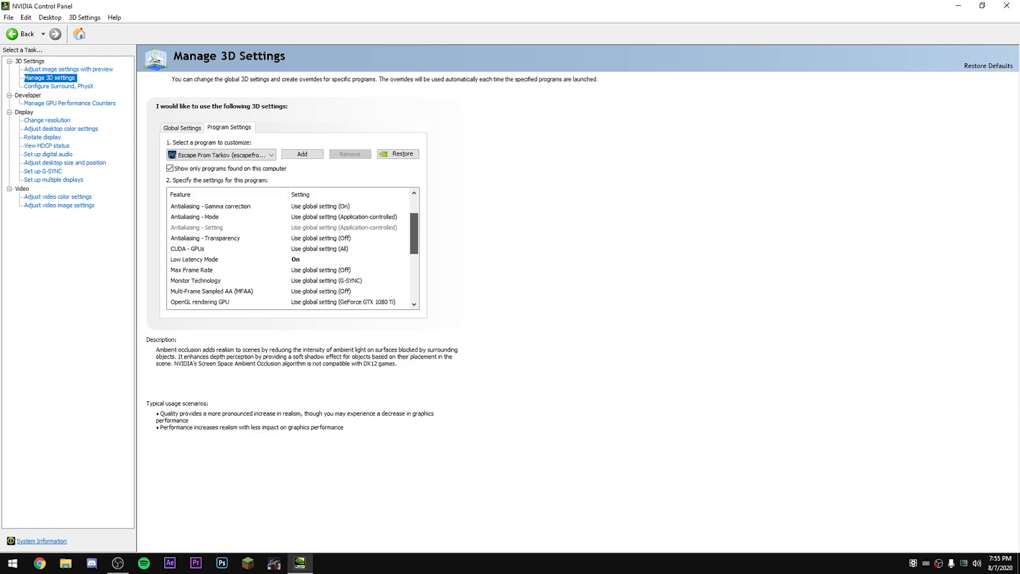
{"action": "scroll", "coordinate": [294, 252], "scroll_direction": "up", "scroll_amount": 2}
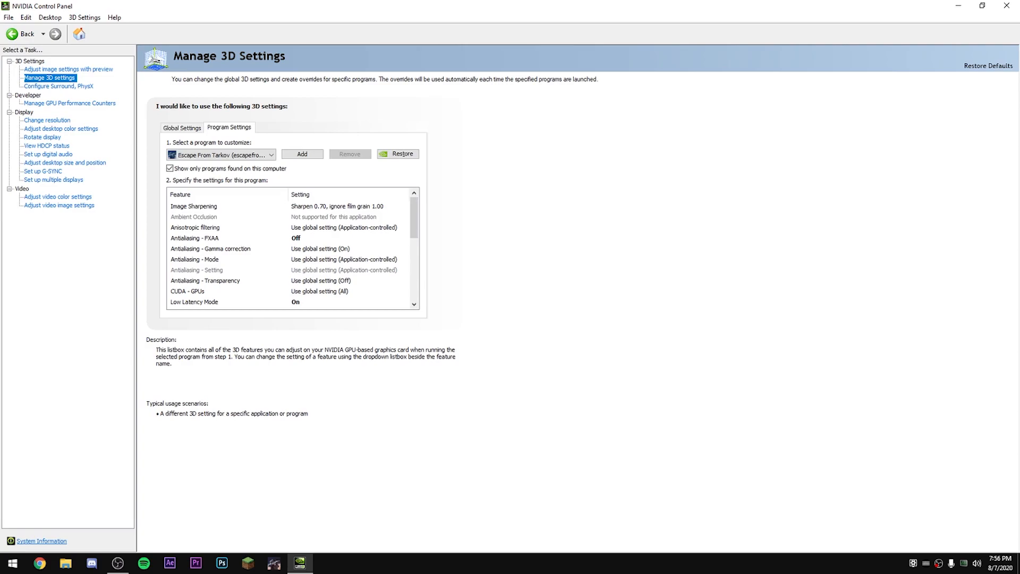
{"action": "scroll", "coordinate": [295, 252], "scroll_direction": "down", "scroll_amount": 3}
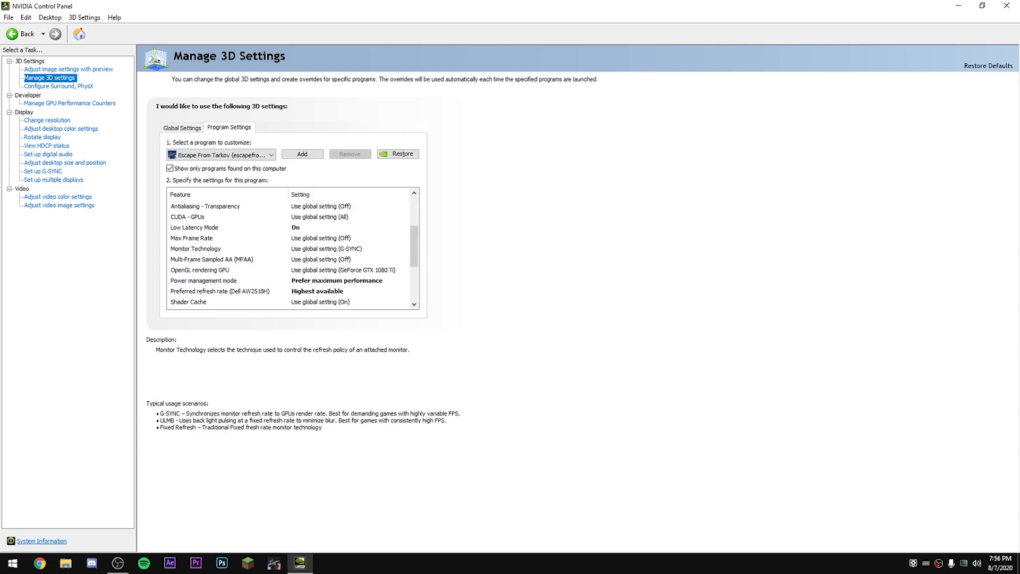
{"action": "scroll", "coordinate": [293, 250], "scroll_direction": "down", "scroll_amount": 2}
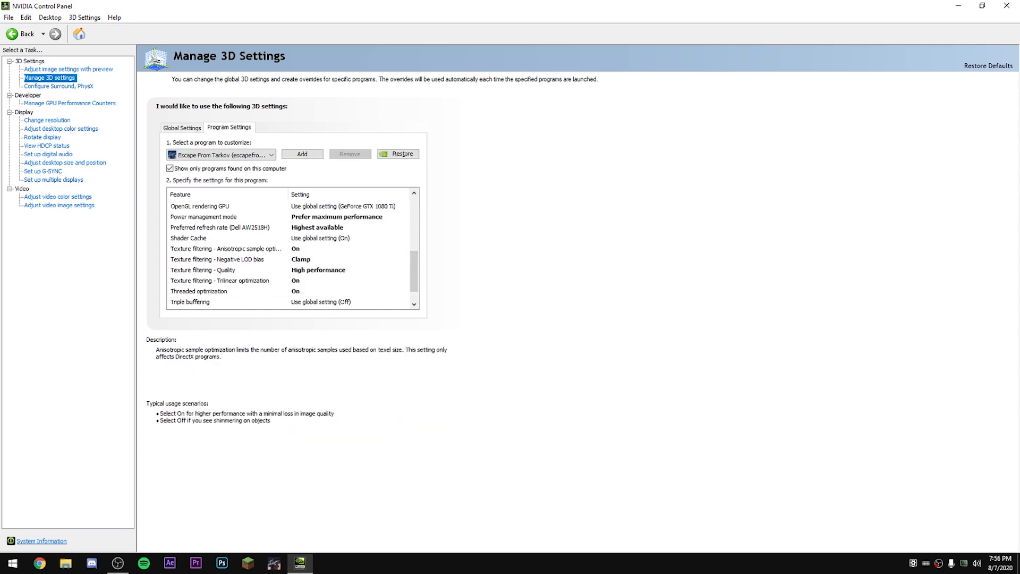
{"action": "scroll", "coordinate": [292, 250], "scroll_direction": "up", "scroll_amount": 1}
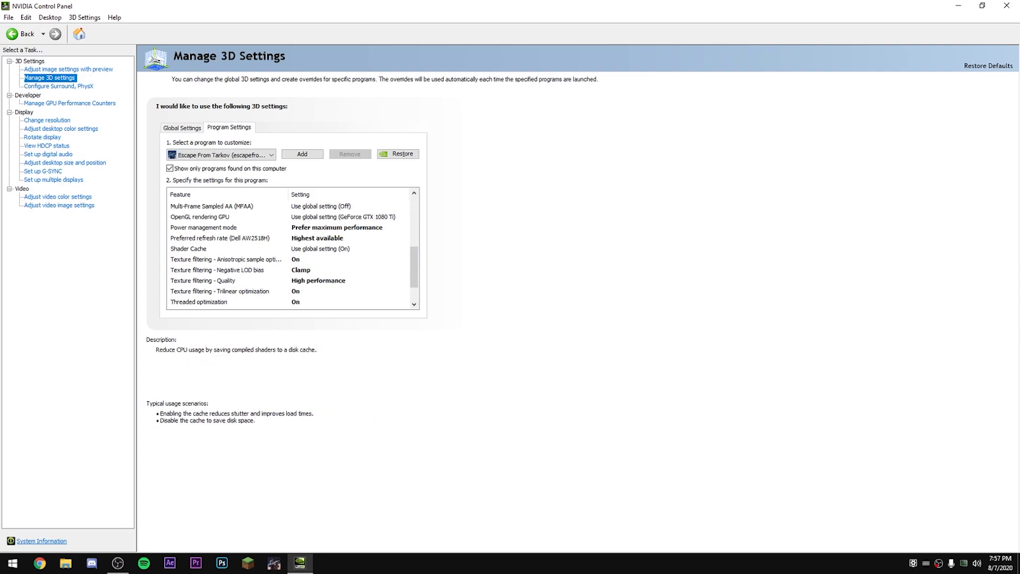
{"action": "scroll", "coordinate": [290, 254], "scroll_direction": "down", "scroll_amount": 1}
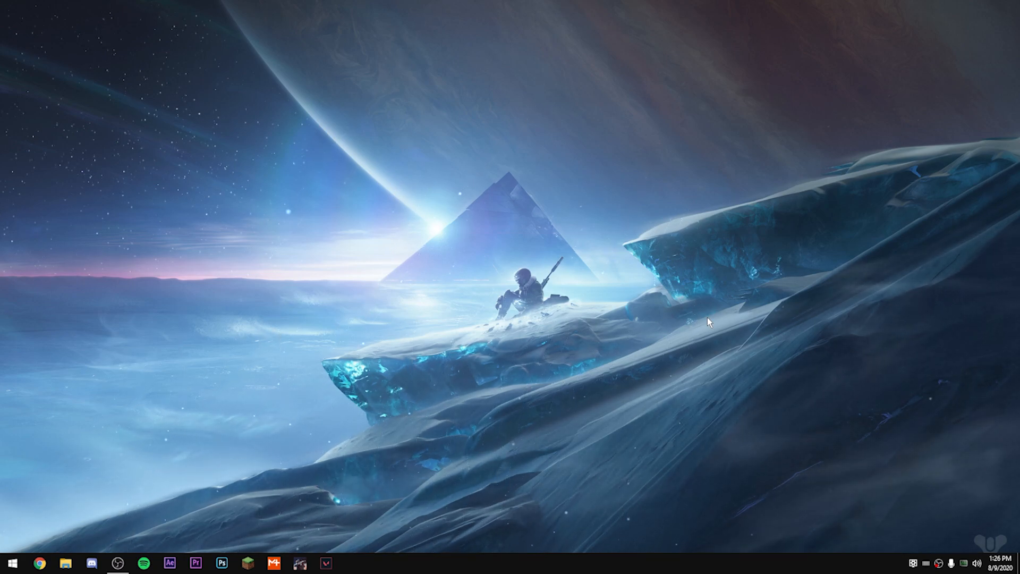
Step: Open NVIDIA Control Panel from the desktop and display the program-specific 3D settings for Escape From Tarkov
{"action": "right_click", "coordinate": [707, 317]}
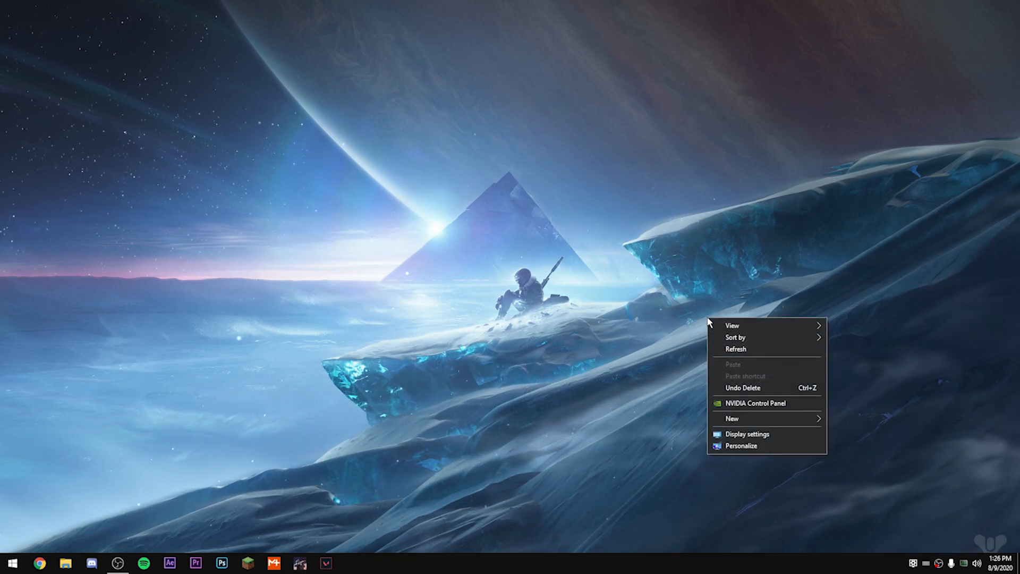
{"action": "left_click", "coordinate": [737, 403]}
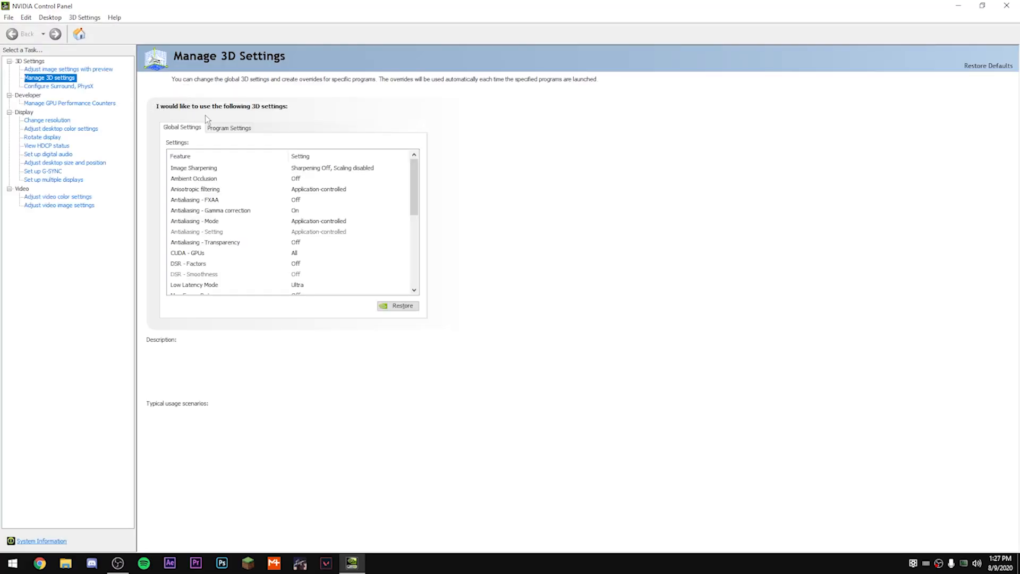
{"action": "left_click", "coordinate": [229, 128]}
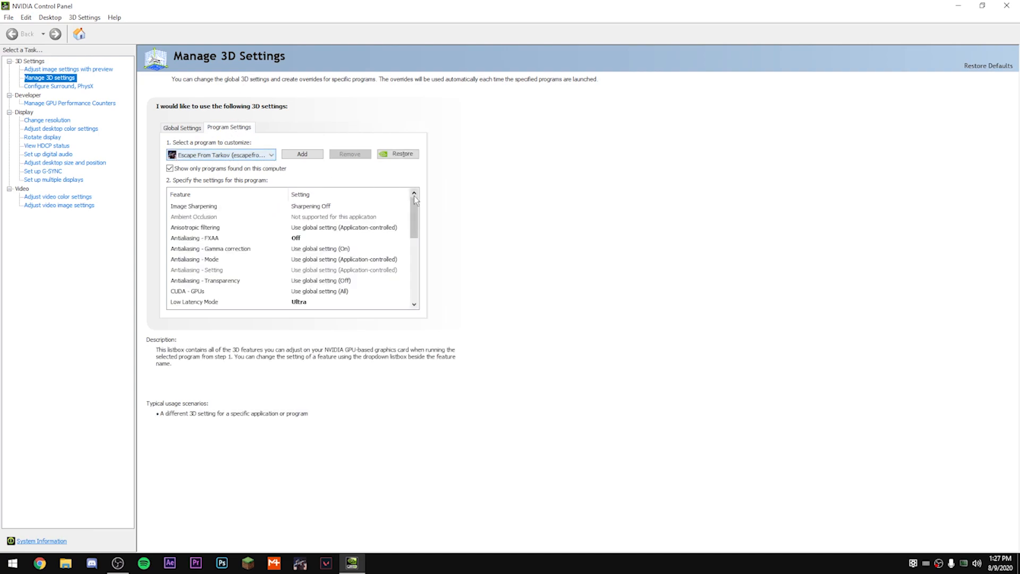
Step: Turn on Max Frame Rate for Escape From Tarkov with a limit of 144 FPS, and close NVIDIA Control Panel
{"action": "left_click_drag", "start_coordinate": [415, 207], "coordinate": [417, 228]}
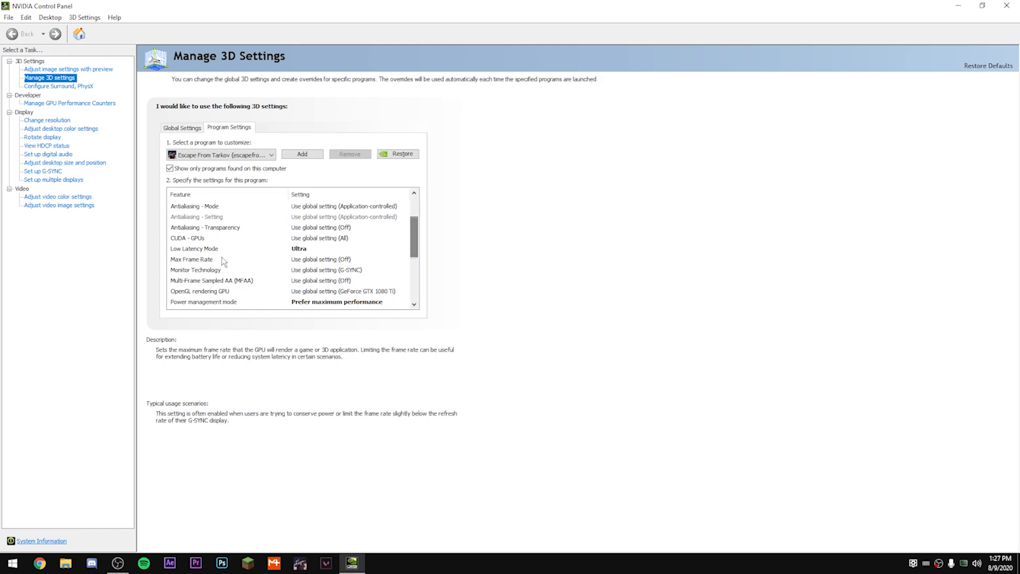
{"action": "left_click", "coordinate": [310, 260]}
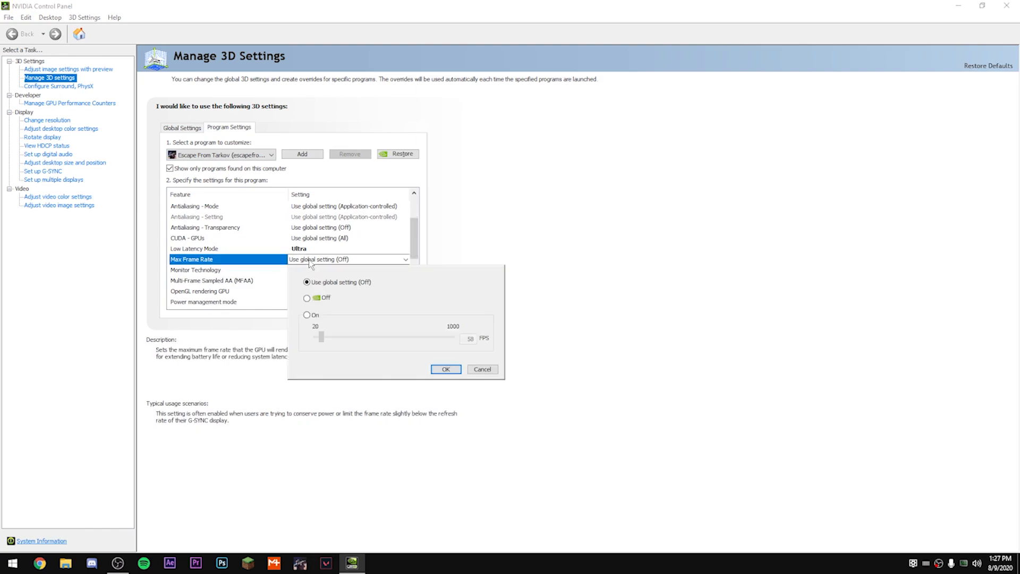
{"action": "left_click", "coordinate": [307, 314]}
{"action": "left_click_drag", "start_coordinate": [467, 340], "coordinate": [498, 345]}
{"action": "type", "text": "144"}
{"action": "left_click", "coordinate": [1008, 5]}
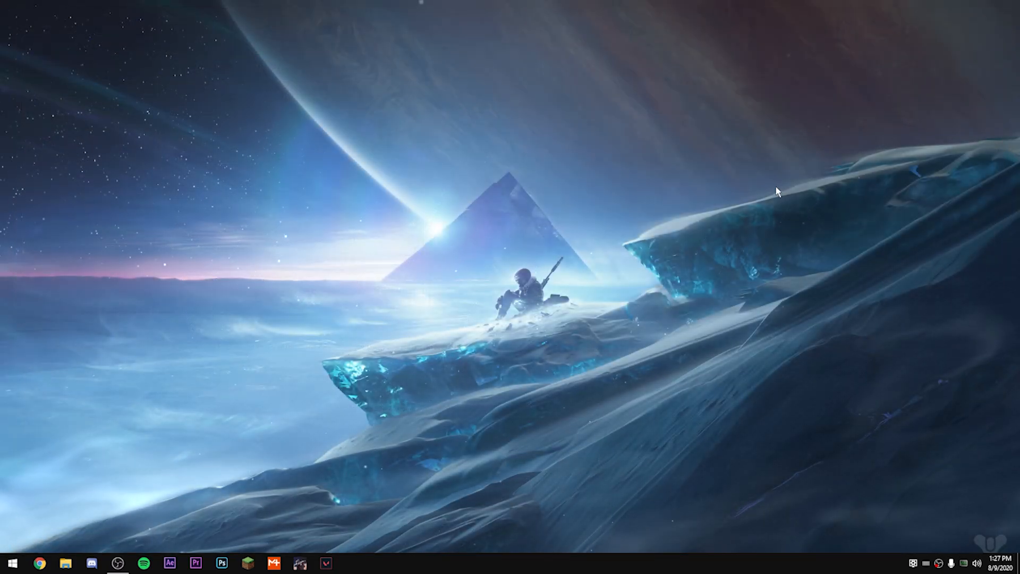
Step: Open RivaTuner Statistics Server and add an application profile for EscapeFromTarkov.exe from the EFT (live) folder
{"action": "key", "text": "super"}
{"action": "key", "text": "super"}
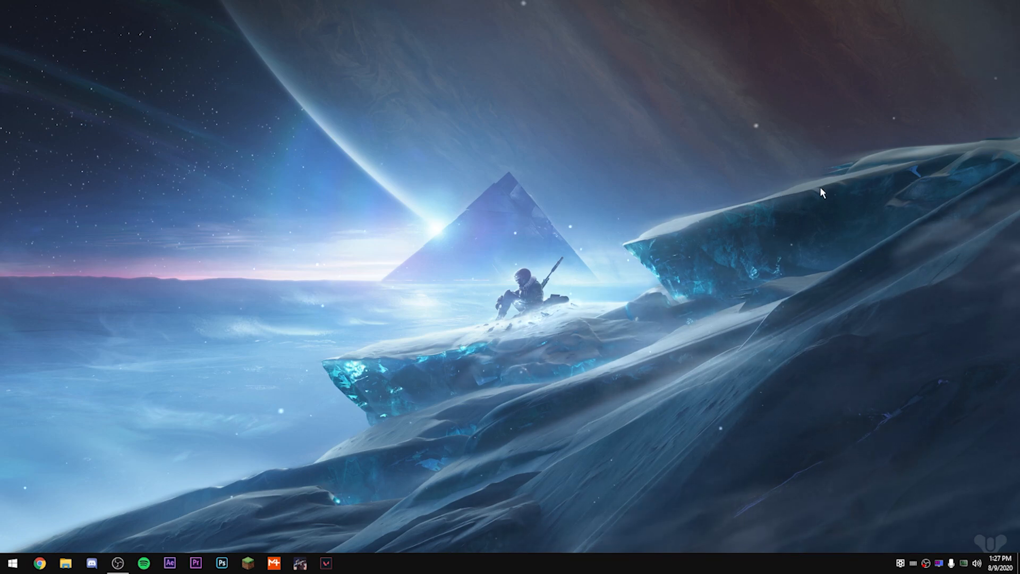
{"action": "left_click", "coordinate": [939, 564]}
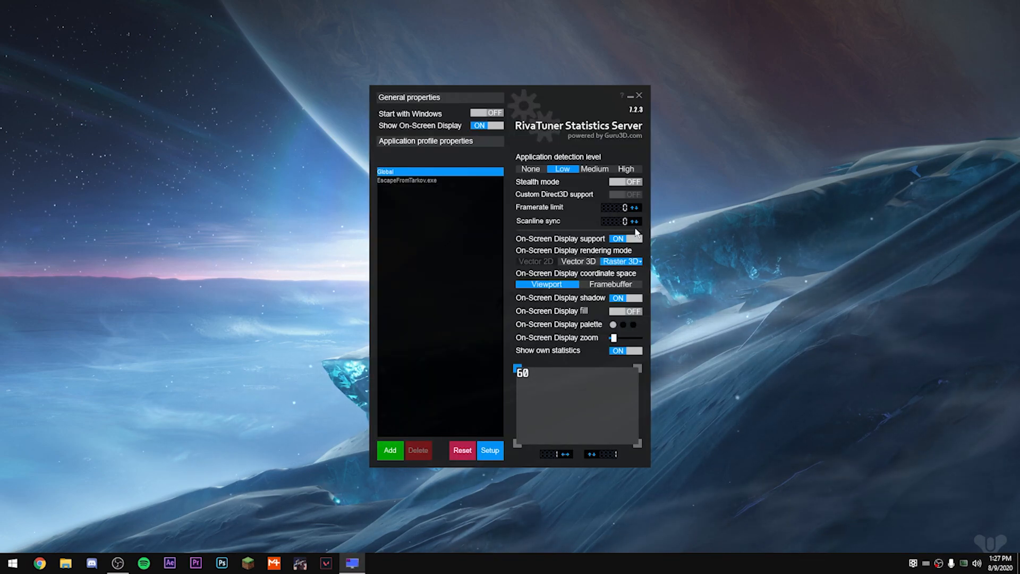
{"action": "left_click", "coordinate": [391, 450]}
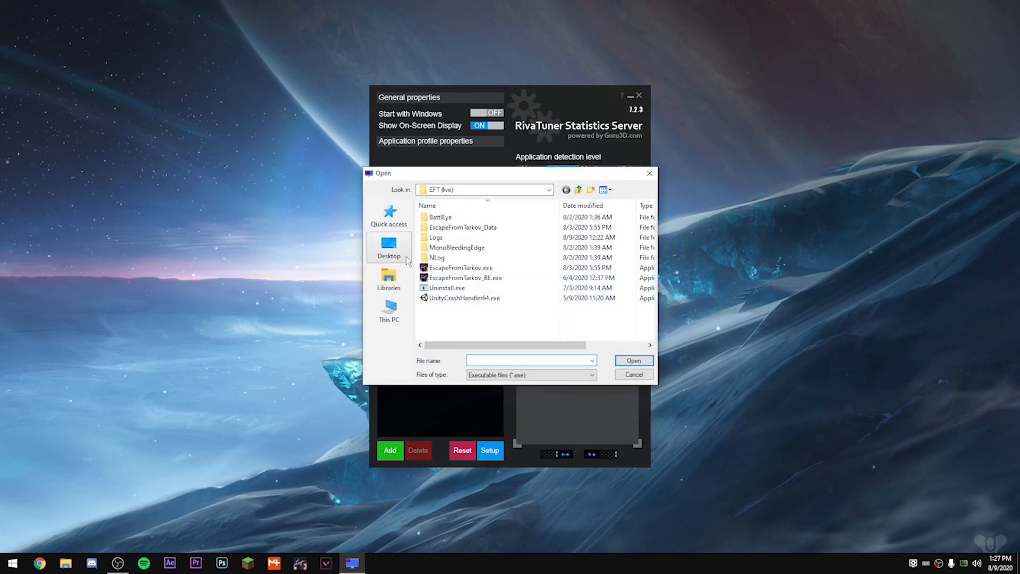
{"action": "double_click", "coordinate": [461, 268]}
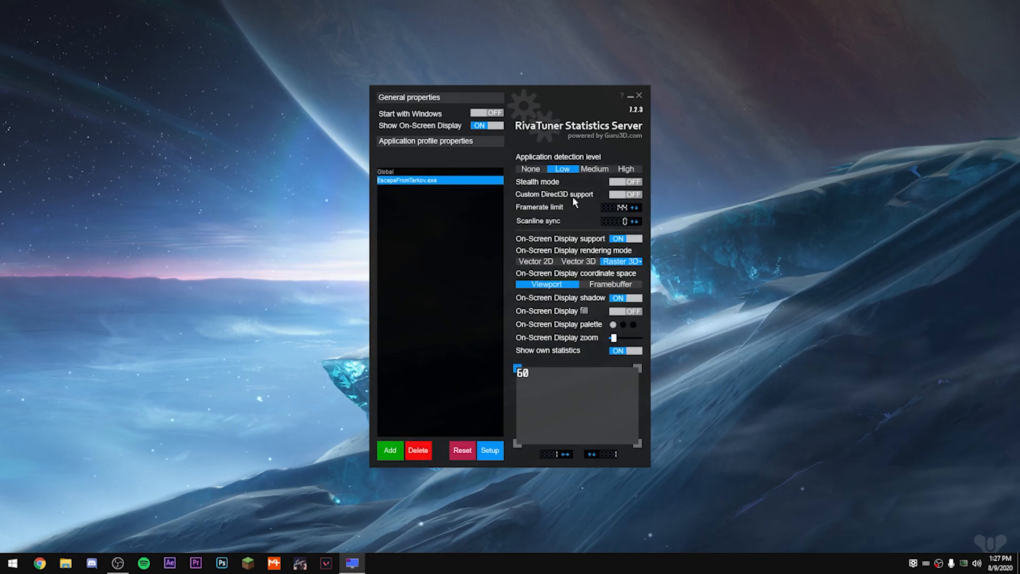
Step: Set the framerate limit of the EscapeFromTarkov.exe profile to 144 and close the RivaTuner window
{"action": "left_click", "coordinate": [614, 207]}
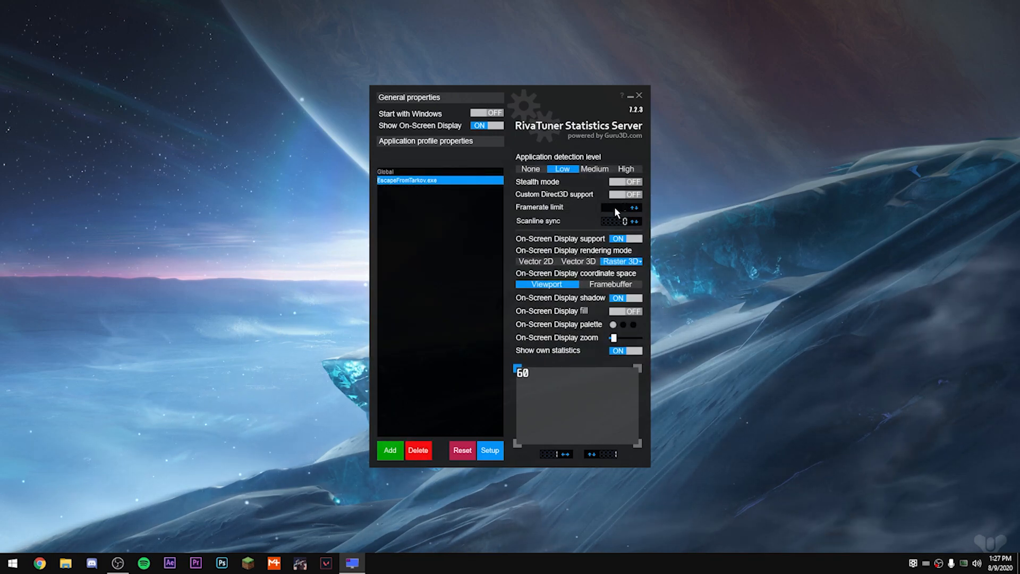
{"action": "type", "text": "144"}
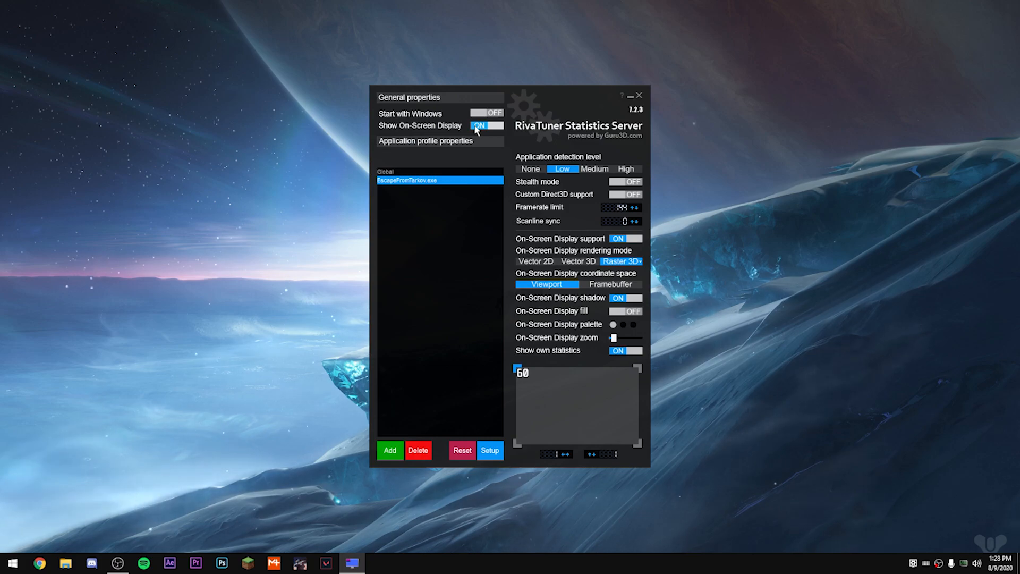
{"action": "left_click", "coordinate": [634, 98]}
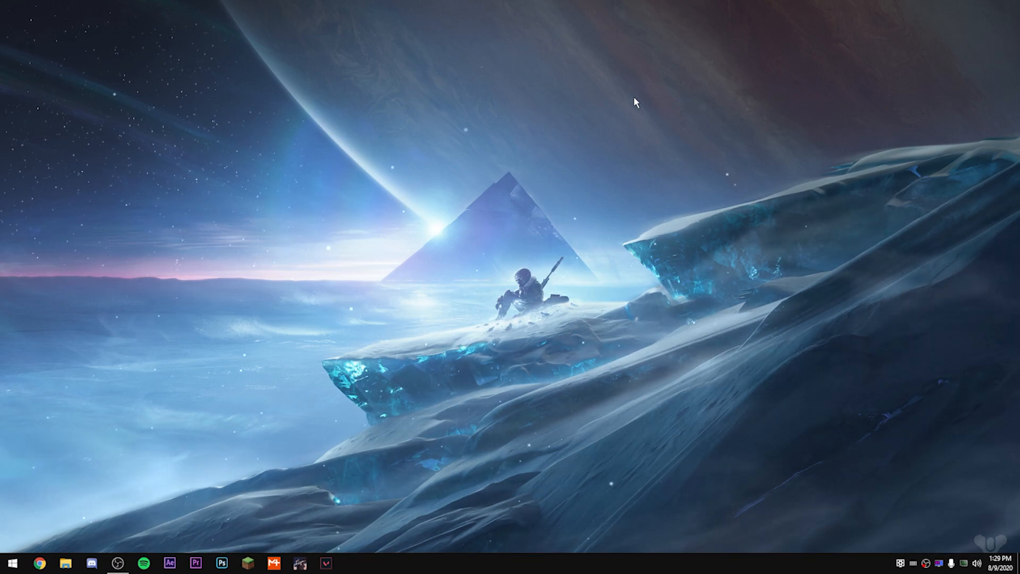
Step: Run "control" to open Control Panel and open the advanced system settings from the System page under System and Security
{"action": "key", "text": "super+r"}
{"action": "type", "text": "control"}
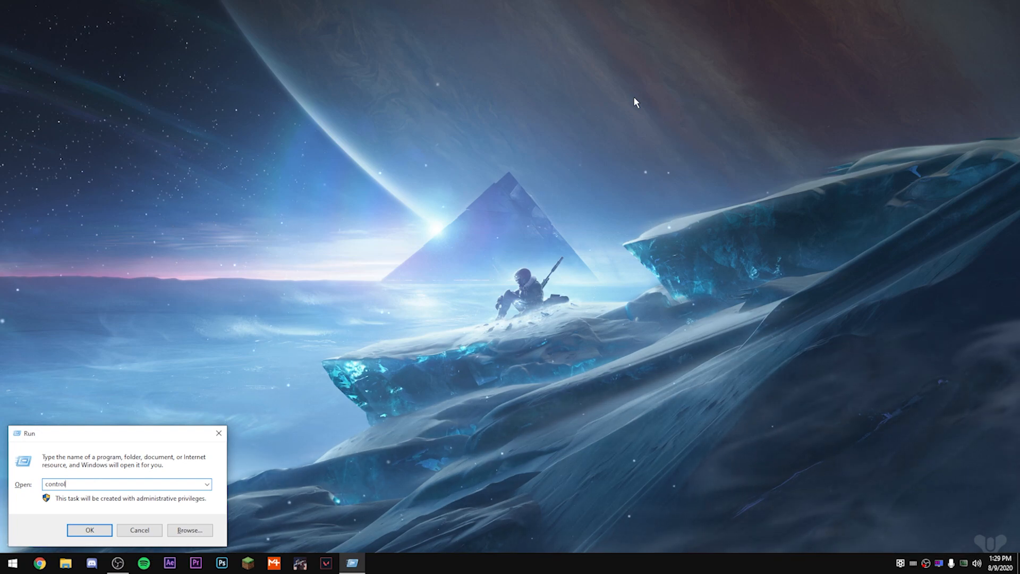
{"action": "key", "text": "Return"}
{"action": "left_click", "coordinate": [376, 84]}
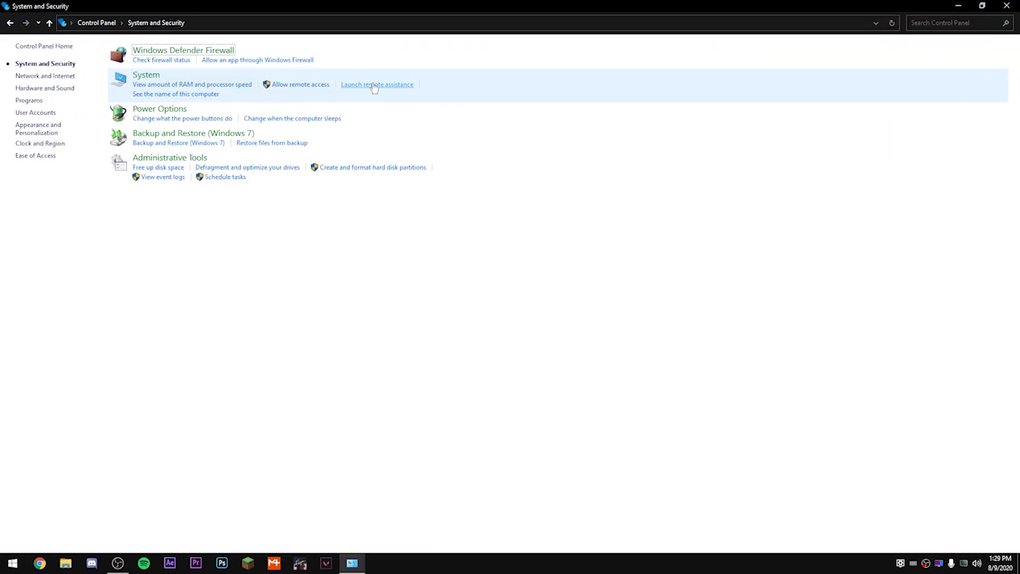
{"action": "left_click", "coordinate": [151, 77]}
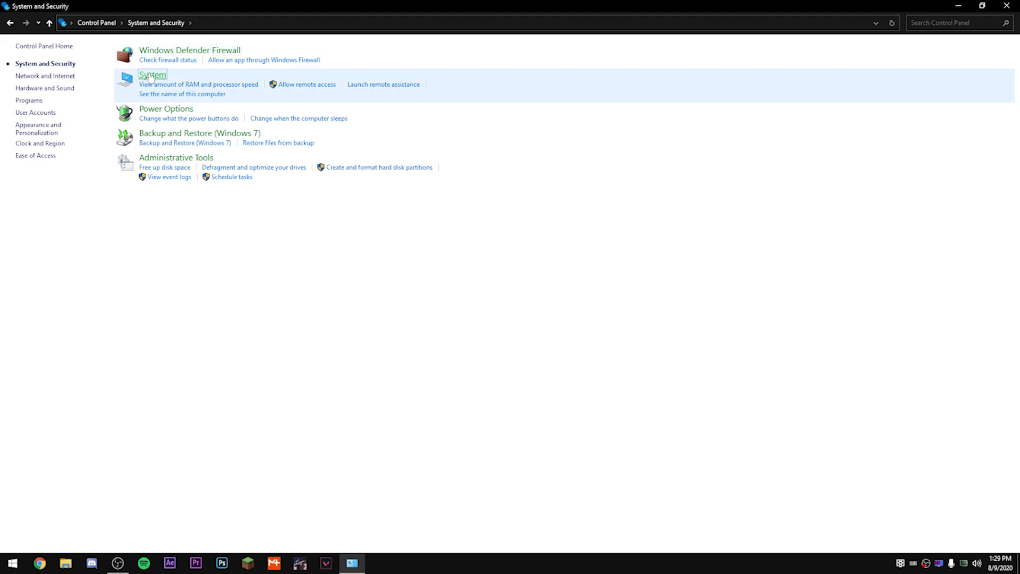
{"action": "left_click", "coordinate": [65, 105]}
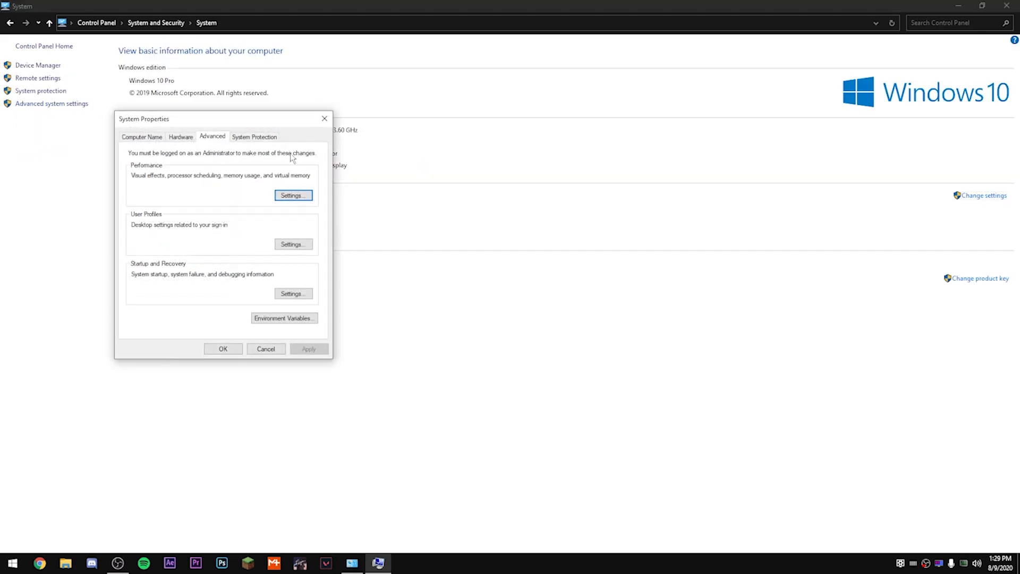
Step: Check the custom paging file size of drive C: in the Virtual Memory settings and close the performance dialogs
{"action": "left_click", "coordinate": [293, 195]}
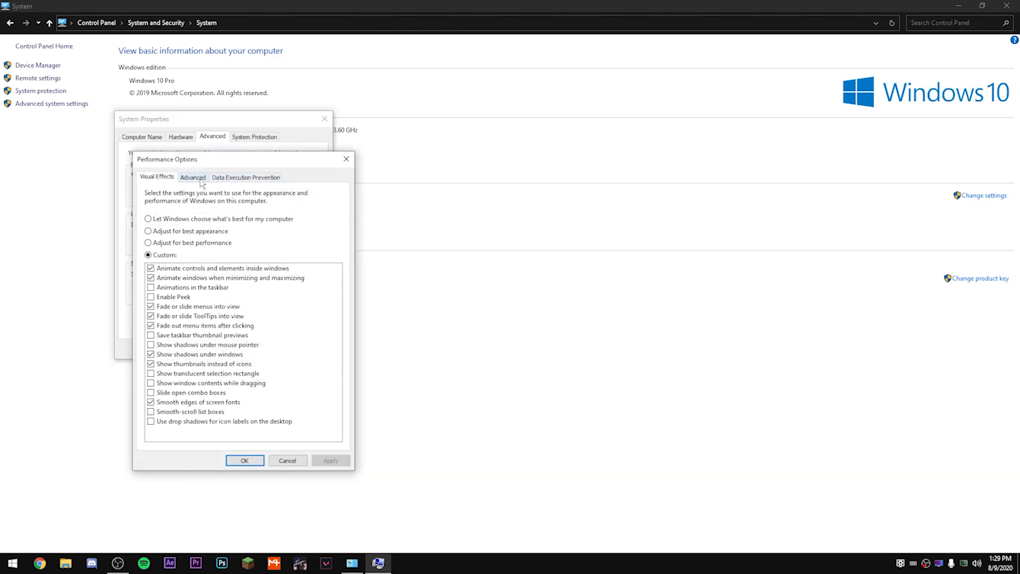
{"action": "left_click", "coordinate": [194, 177]}
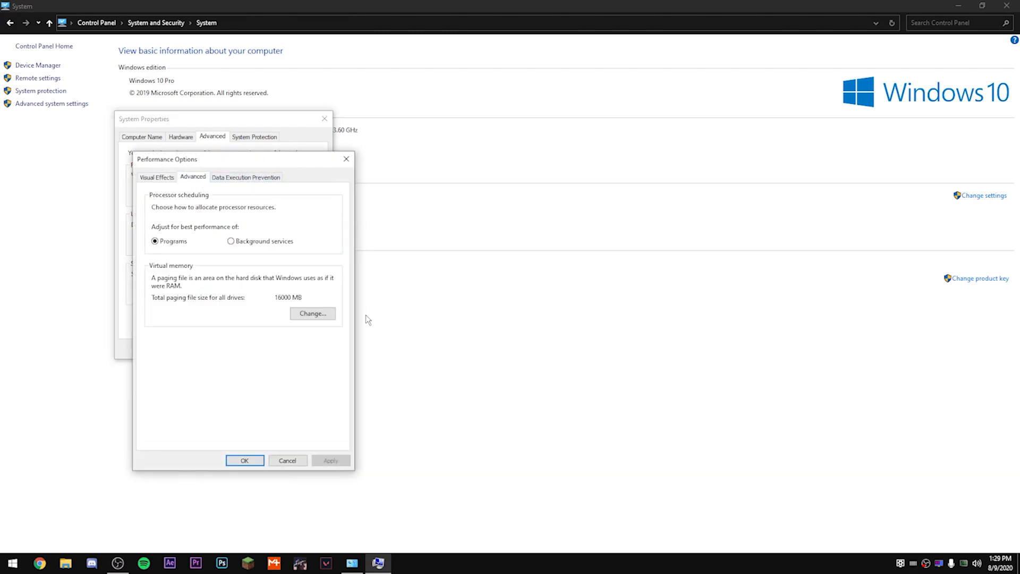
{"action": "left_click", "coordinate": [312, 314]}
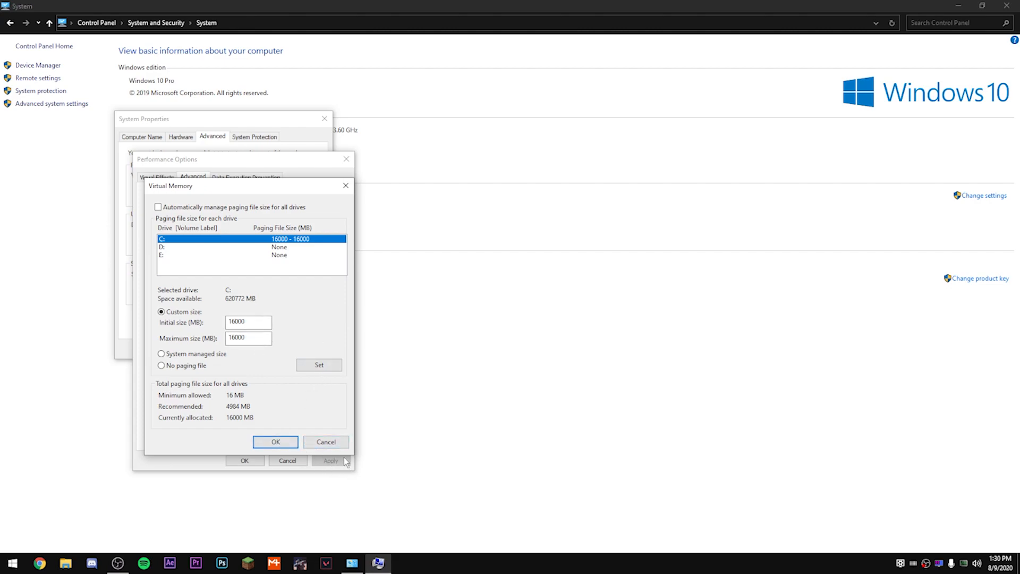
{"action": "key", "text": "Return"}
{"action": "left_click", "coordinate": [302, 460]}
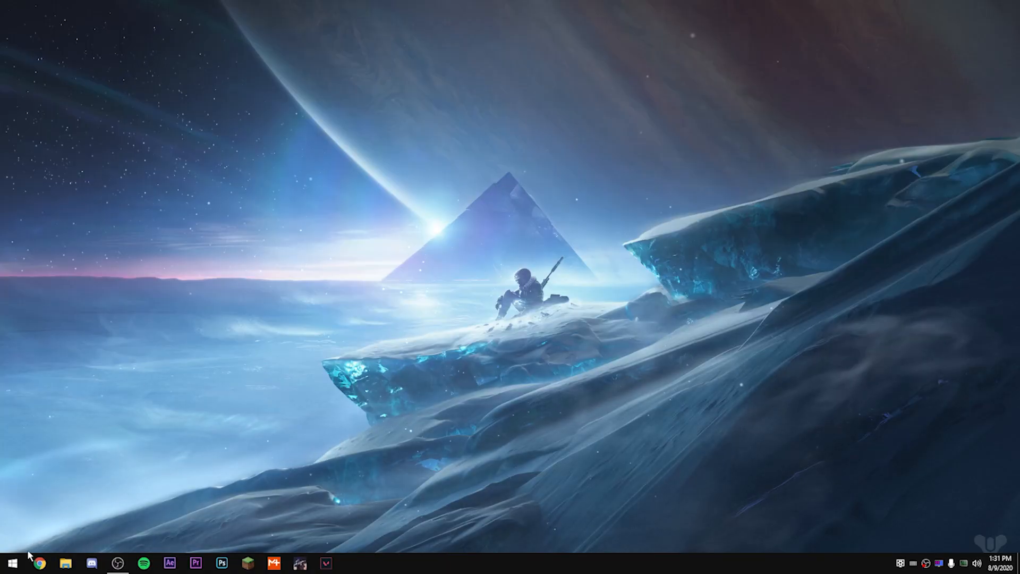
Step: Launch Autoruns and maximize its window
{"action": "left_click", "coordinate": [16, 562]}
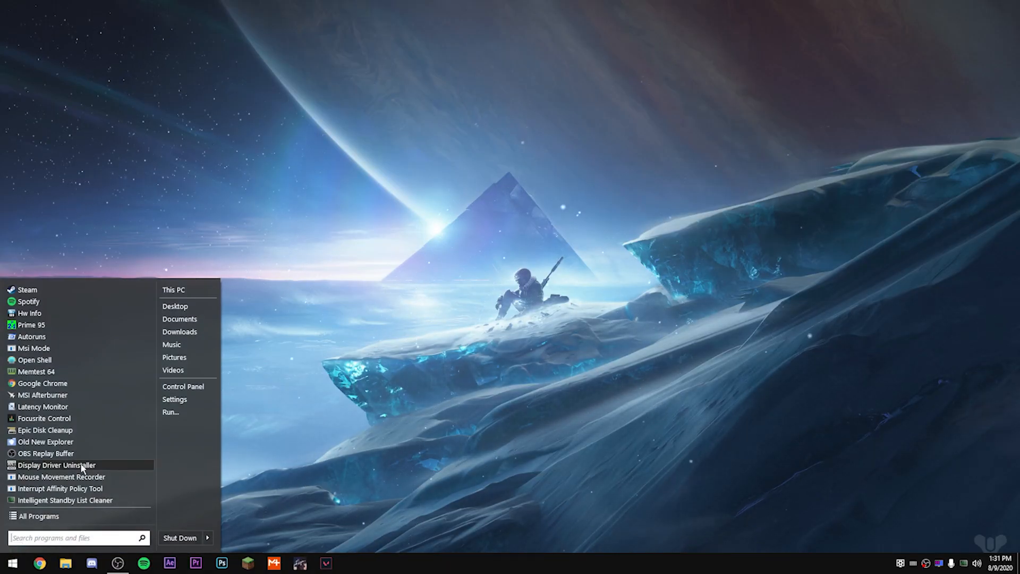
{"action": "left_click", "coordinate": [94, 336]}
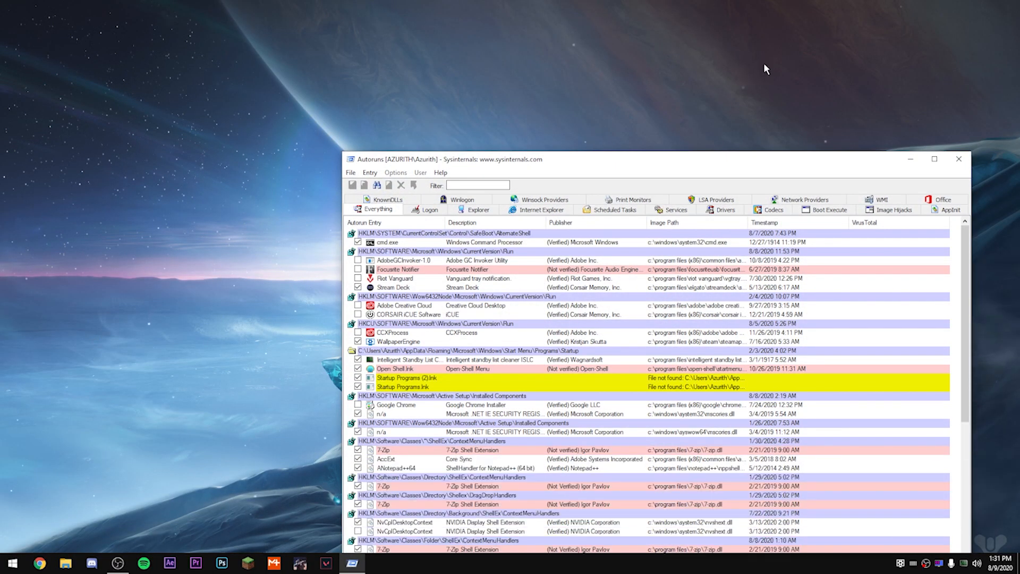
{"action": "left_click", "coordinate": [933, 159]}
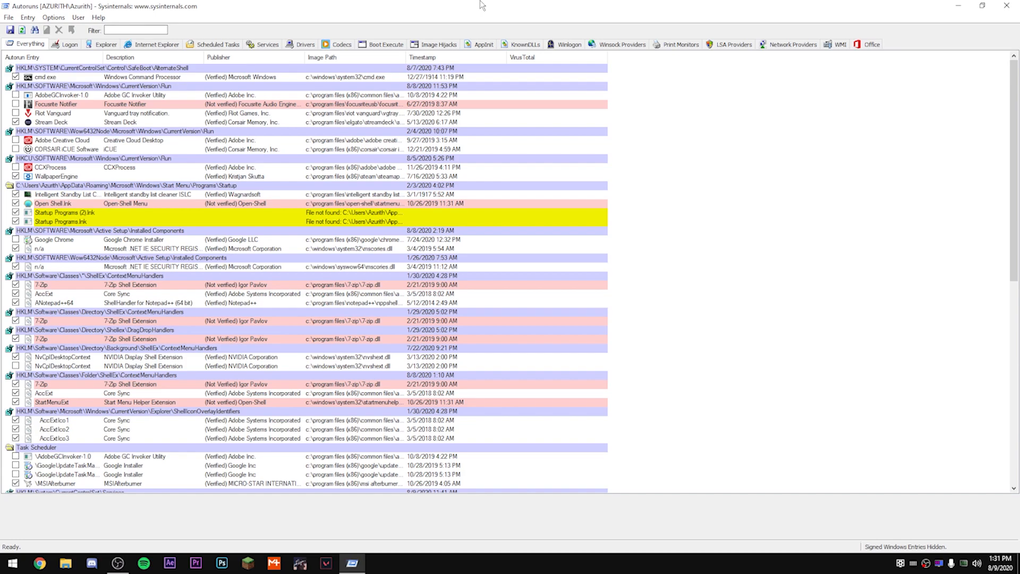
Step: Review the logon, services and drivers entries that start with Windows in Autoruns
{"action": "left_click", "coordinate": [71, 47]}
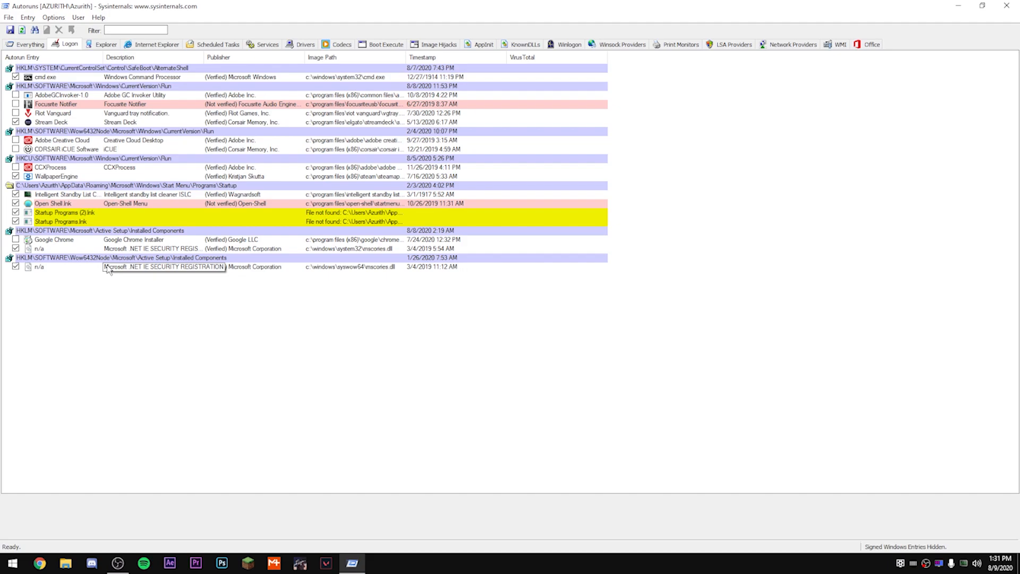
{"action": "left_click", "coordinate": [263, 46]}
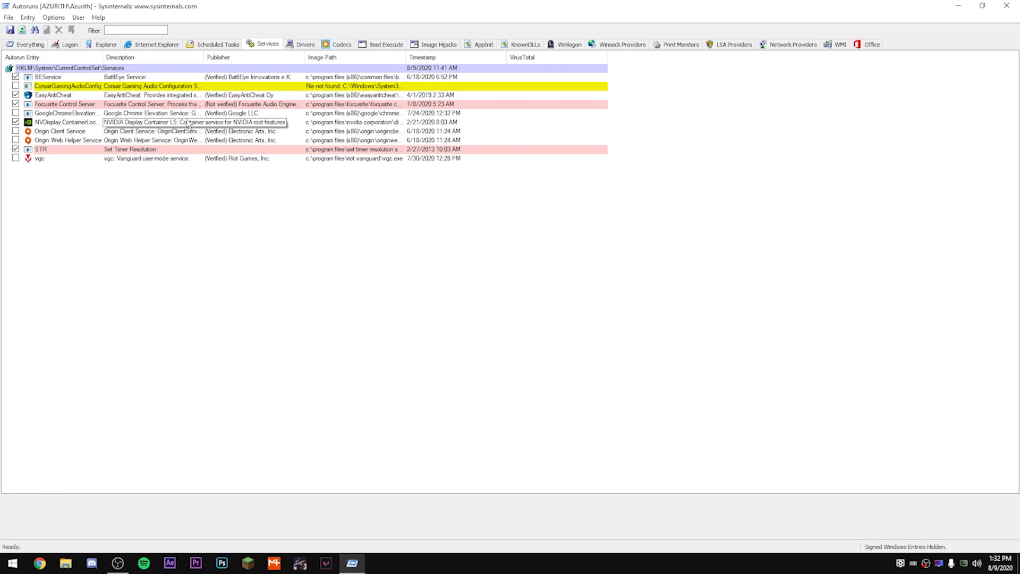
{"action": "left_click", "coordinate": [295, 43]}
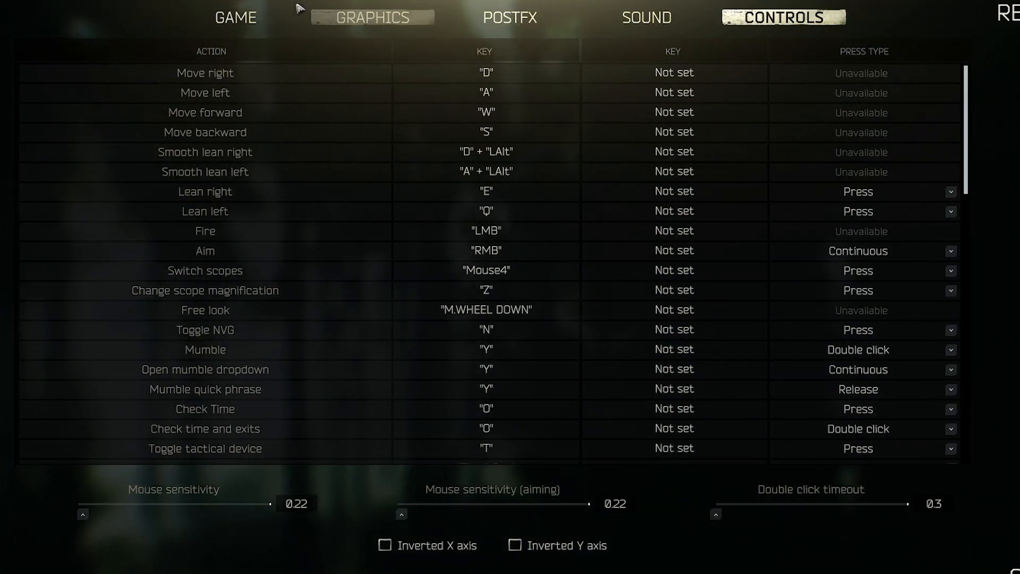
Step: Review the Game settings and the Graphics settings in Escape from Tarkov
{"action": "left_click", "coordinate": [245, 18]}
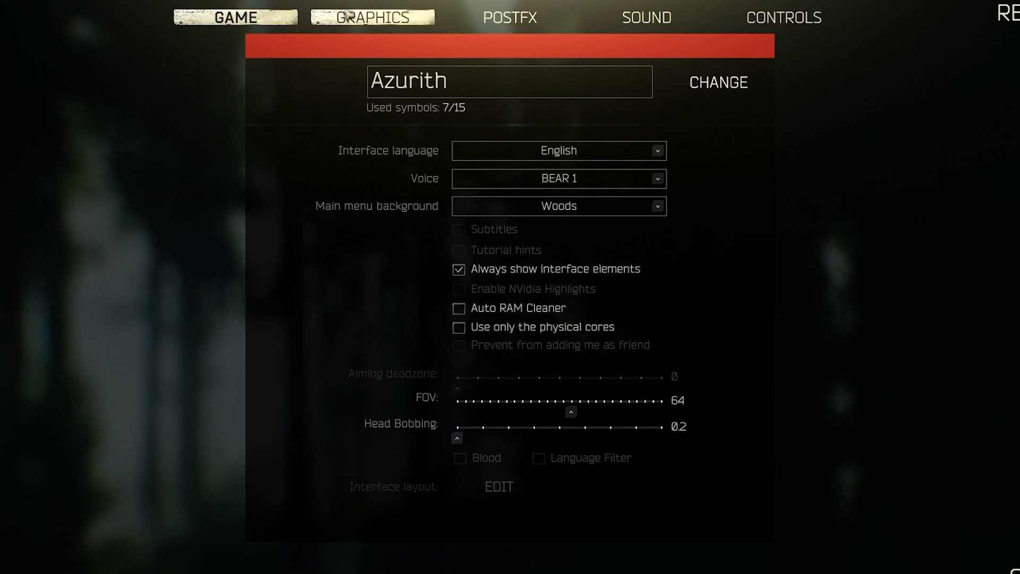
{"action": "left_click", "coordinate": [348, 16]}
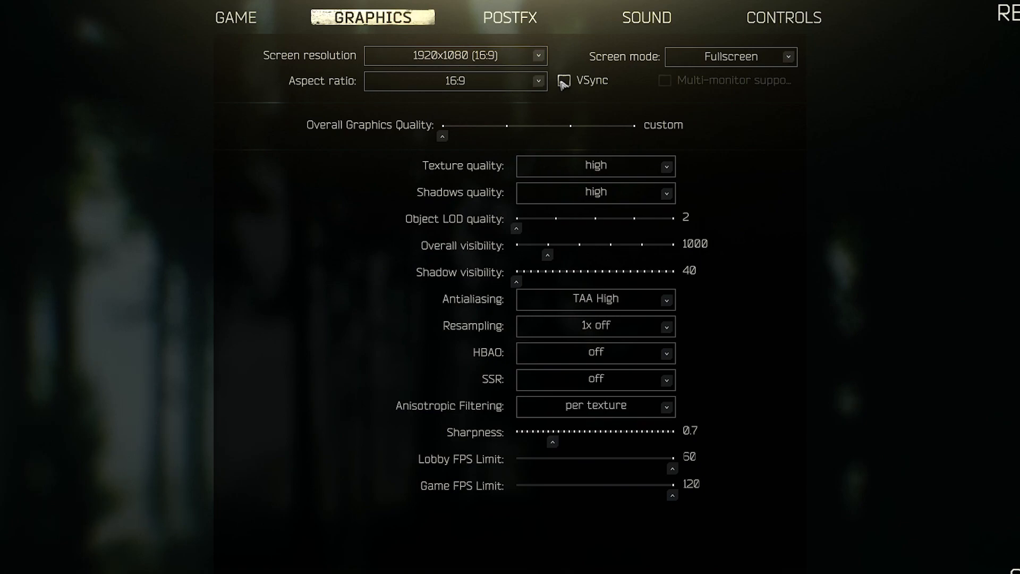
Step: Review the texture quality, antialiasing and anisotropic filtering options in the Graphics settings, plus the PostFX and Sound settings
{"action": "left_click", "coordinate": [574, 165]}
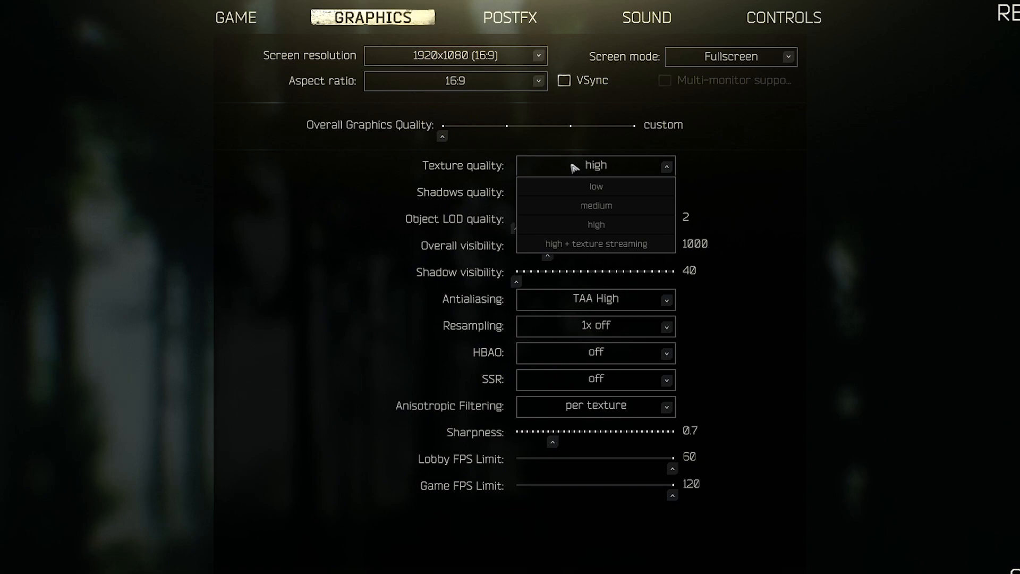
{"action": "left_click", "coordinate": [574, 168]}
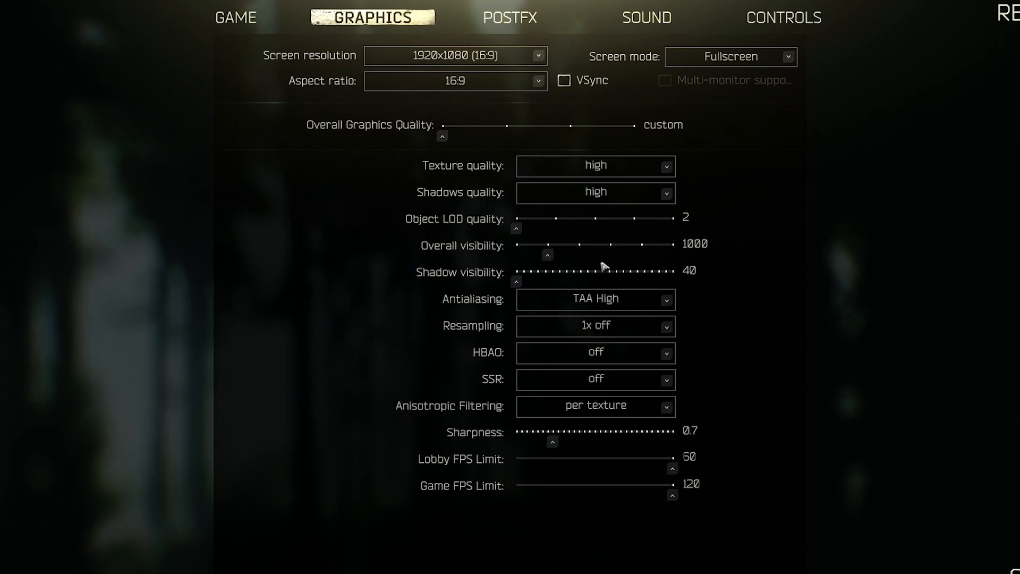
{"action": "left_click", "coordinate": [587, 300]}
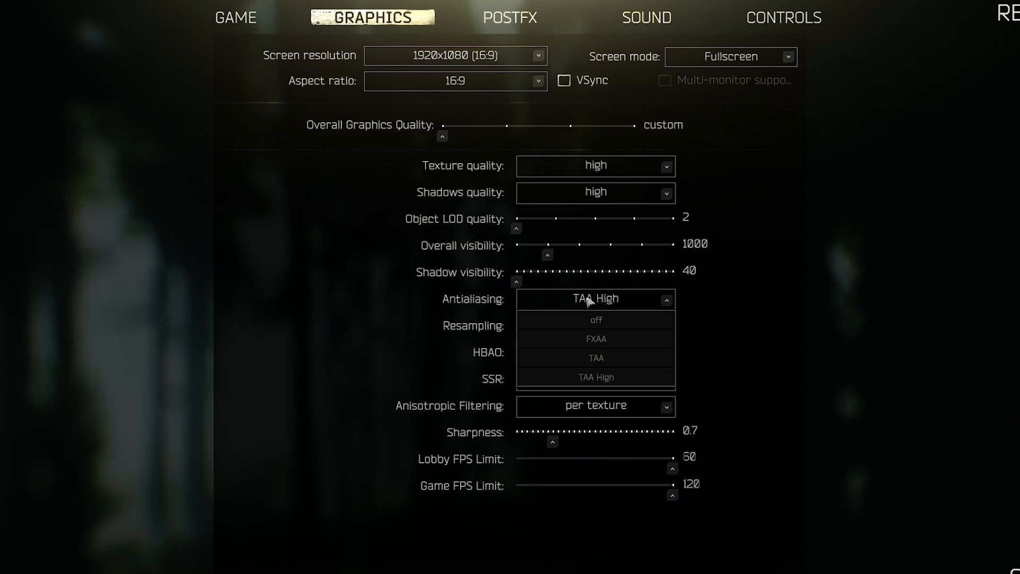
{"action": "left_click", "coordinate": [588, 301]}
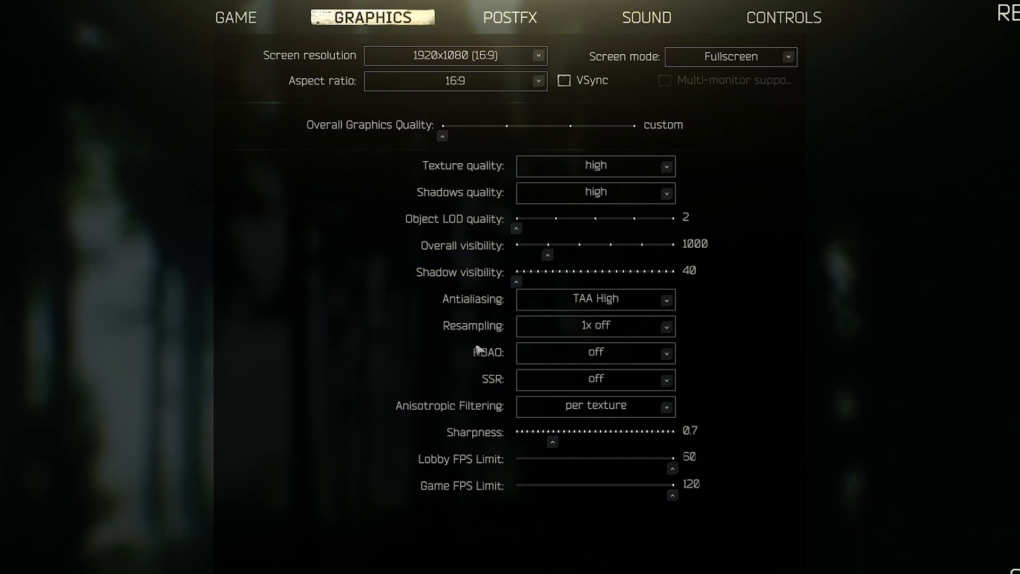
{"action": "left_click", "coordinate": [565, 416]}
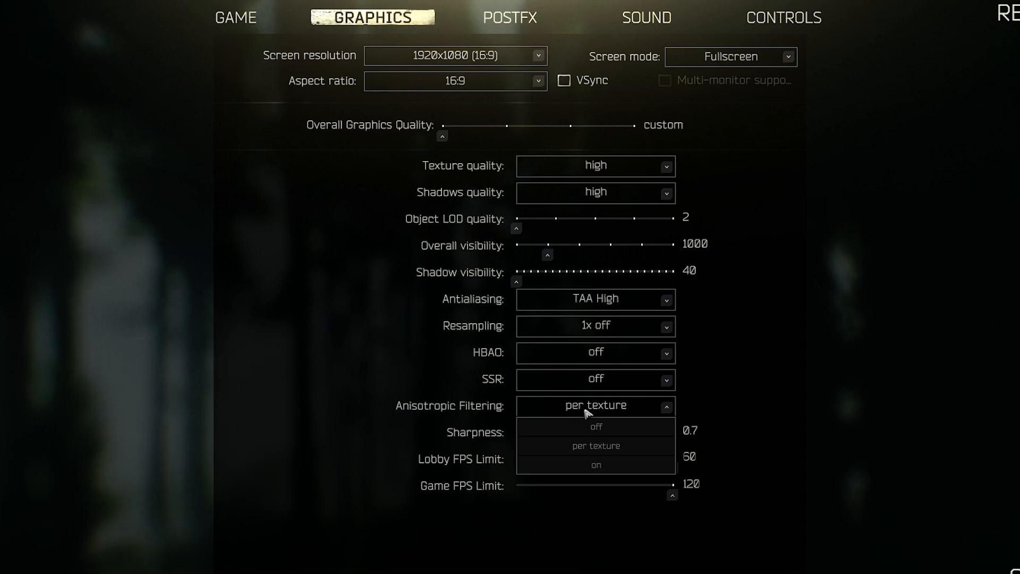
{"action": "left_click", "coordinate": [582, 411]}
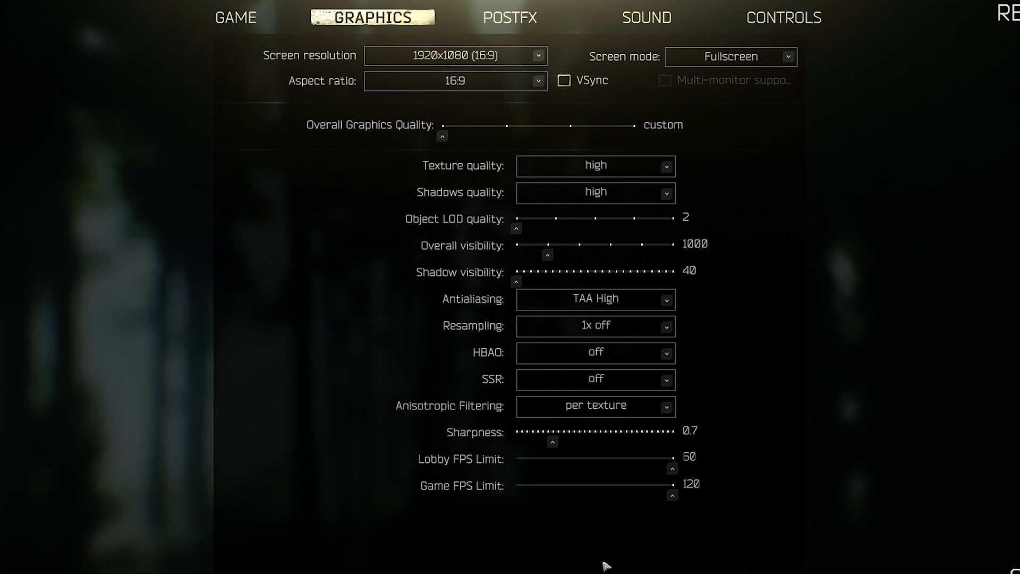
{"action": "left_click", "coordinate": [529, 22]}
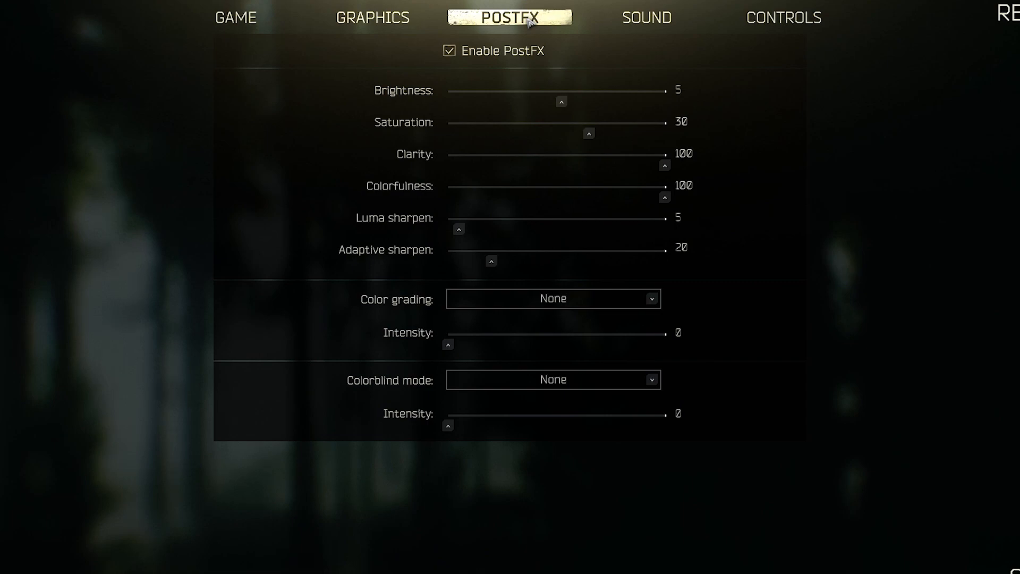
{"action": "left_click", "coordinate": [628, 26]}
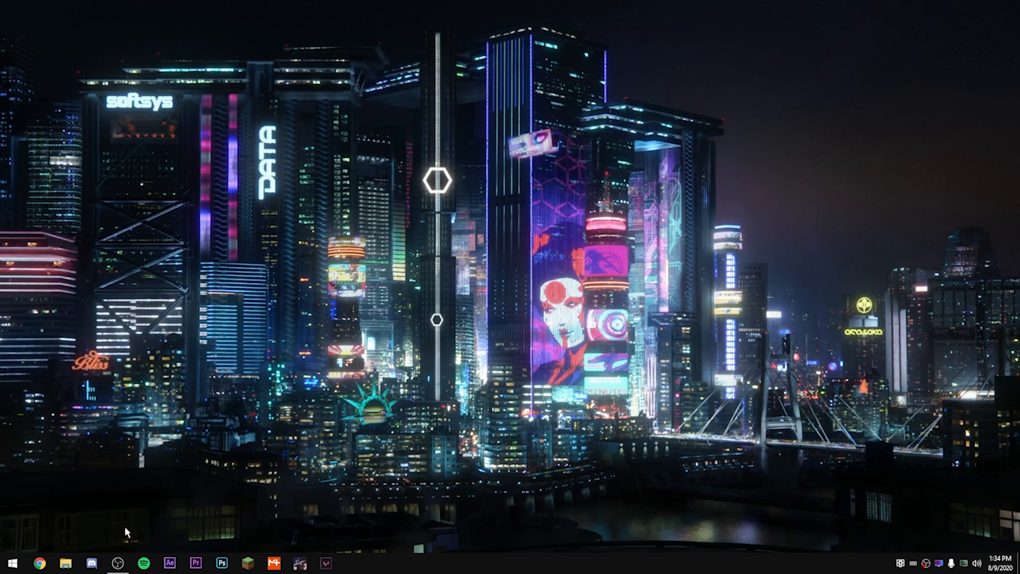
Step: Switch to File Explorer and open the Logs folder inside Battlestate Games\EFT (live) on drive C:
{"action": "left_click", "coordinate": [65, 564]}
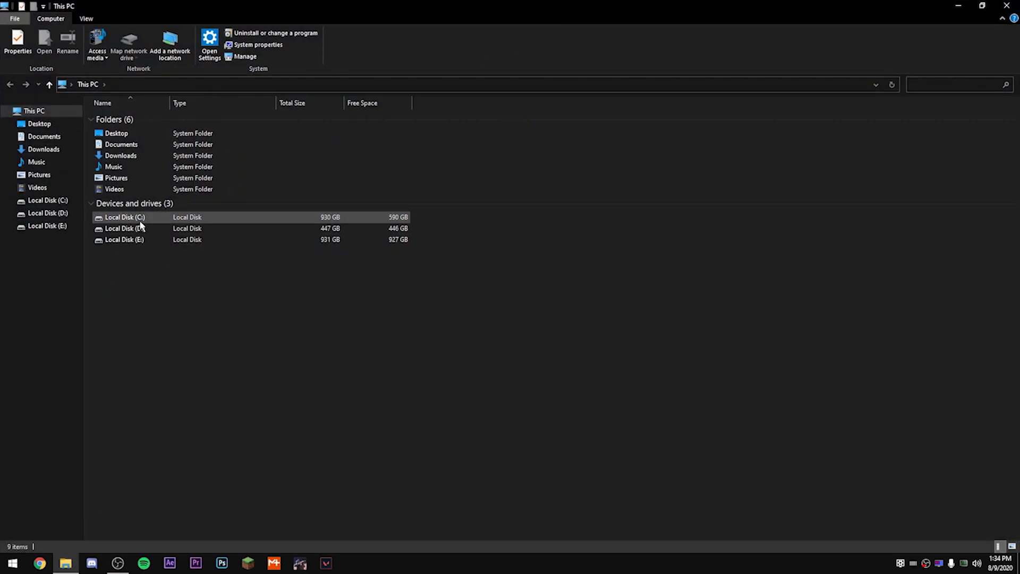
{"action": "double_click", "coordinate": [140, 218]}
{"action": "double_click", "coordinate": [164, 120]}
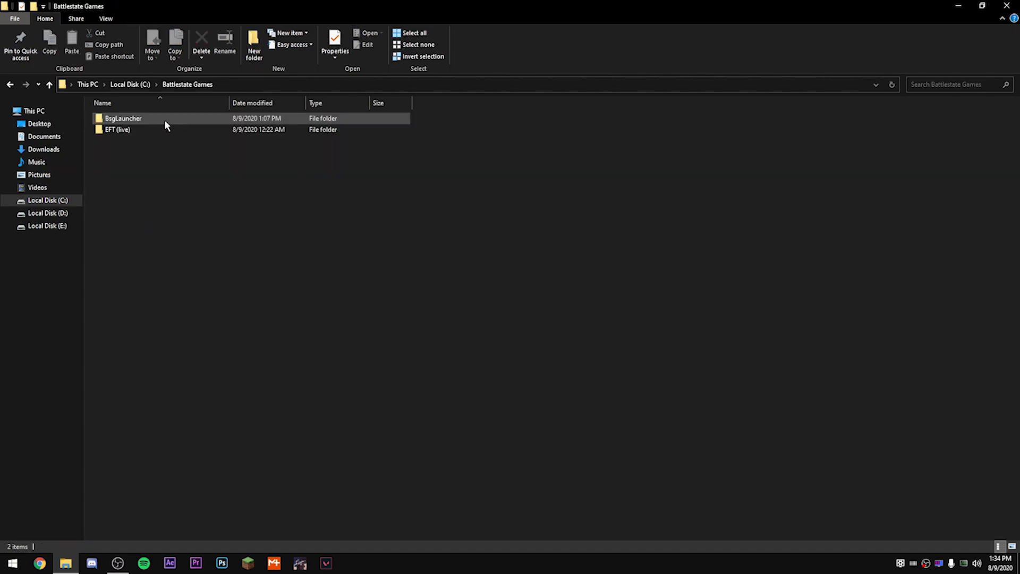
{"action": "double_click", "coordinate": [161, 130]}
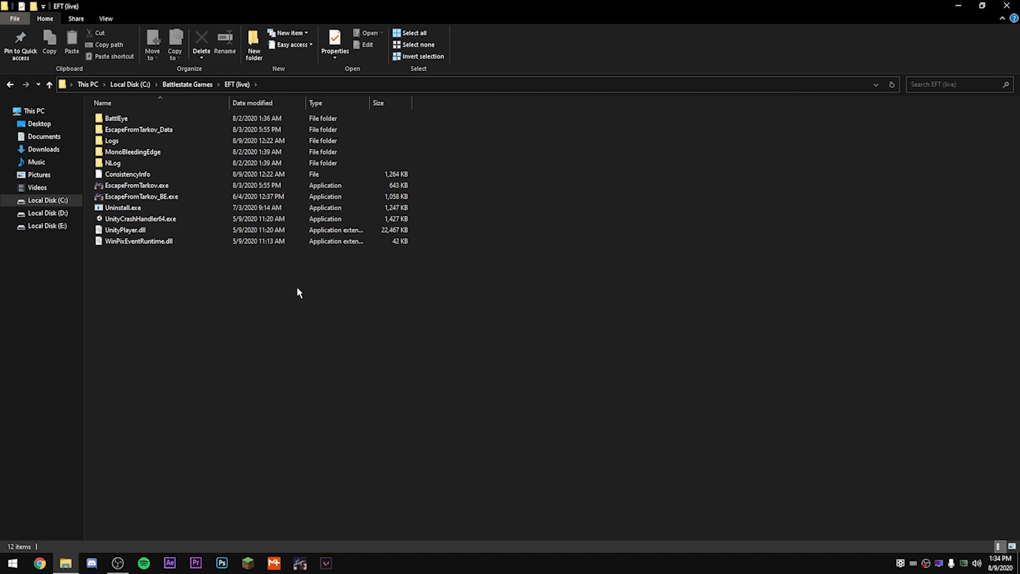
{"action": "double_click", "coordinate": [125, 140]}
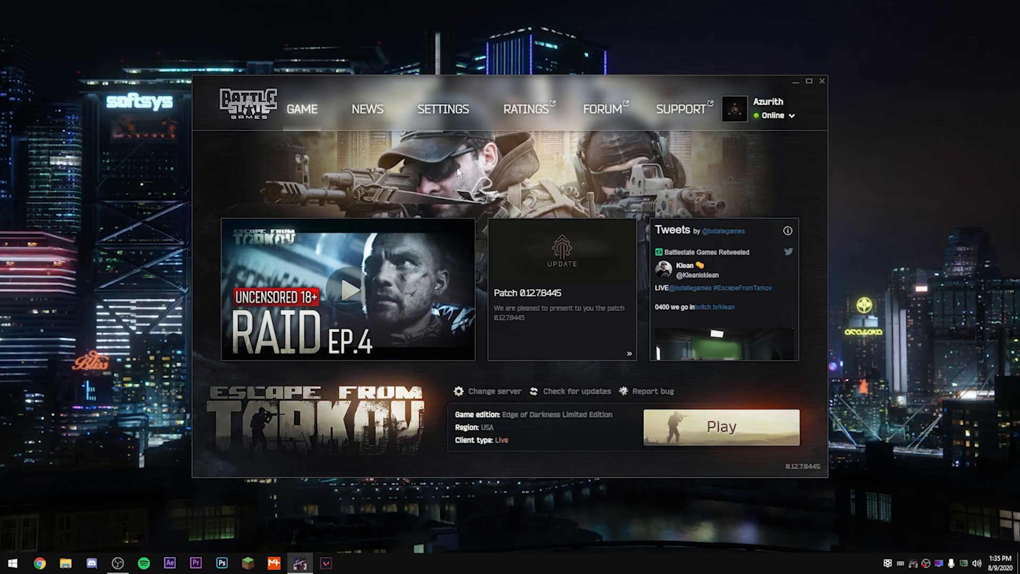
Step: Check the game directory and Temp folder options in the Battlestate Games launcher settings and close the launcher
{"action": "left_click", "coordinate": [441, 112]}
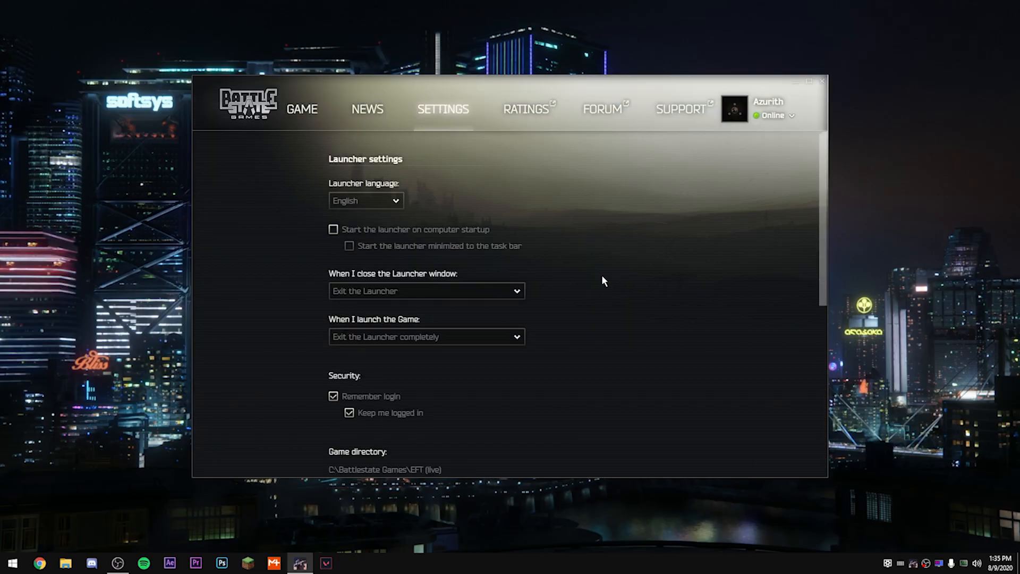
{"action": "scroll", "coordinate": [602, 278], "scroll_direction": "down", "scroll_amount": 4}
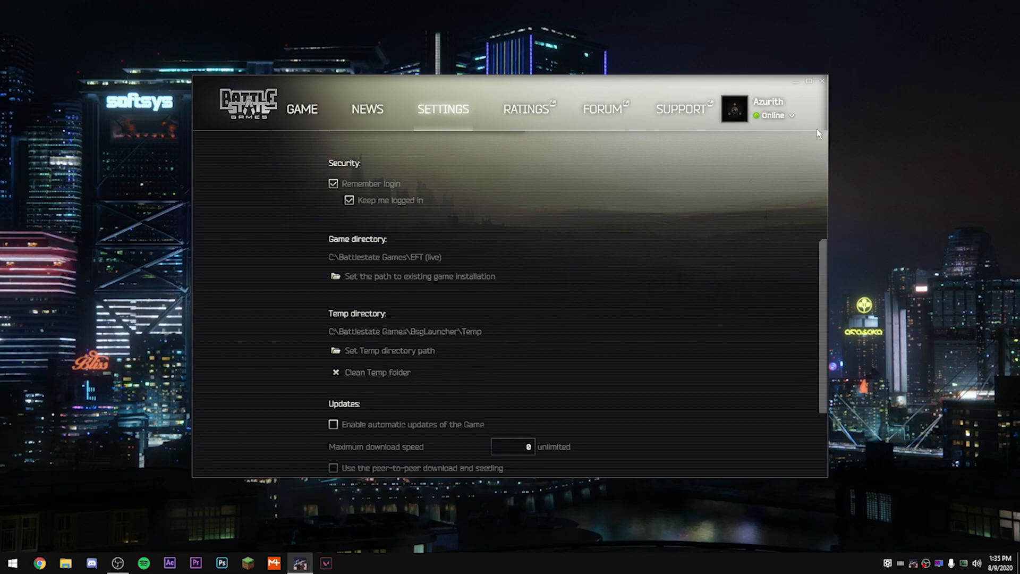
{"action": "left_click", "coordinate": [822, 81]}
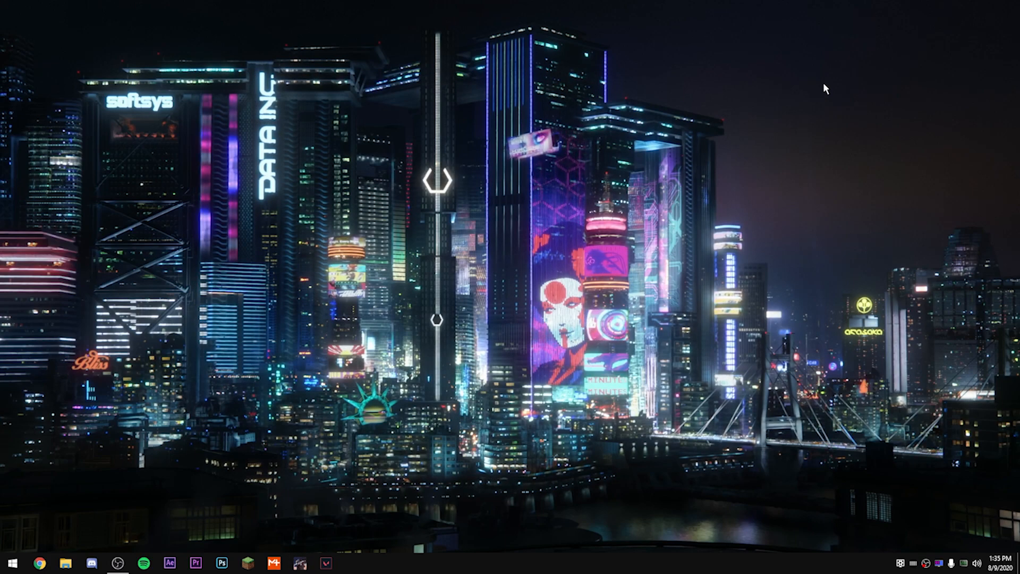
Step: Open the Windows temporary files folder by running %temp%, inspect its contents and close the folder window
{"action": "key", "text": "super+r"}
{"action": "type", "text": "%tem"}
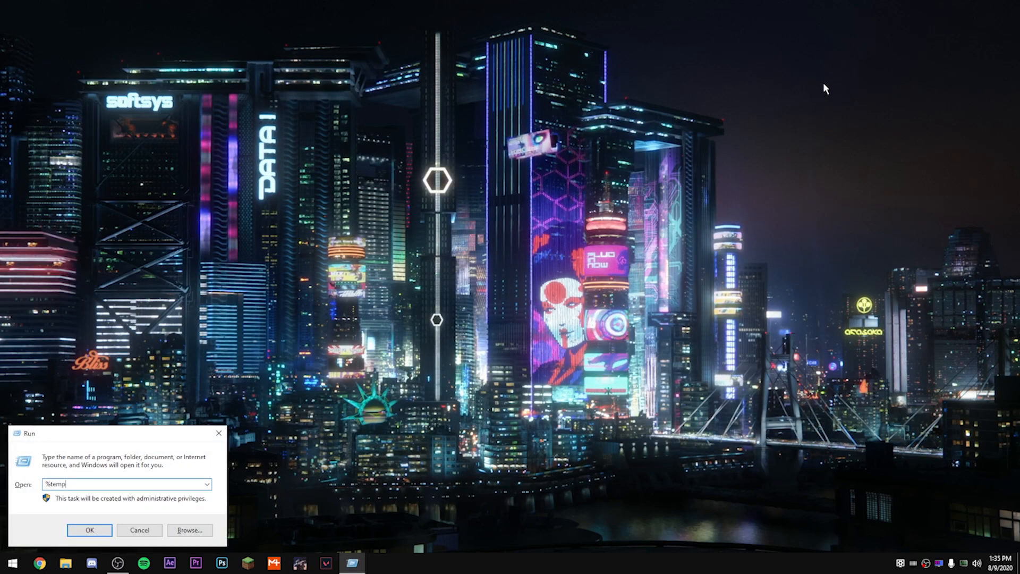
{"action": "type", "text": "p%"}
{"action": "key", "text": "Return"}
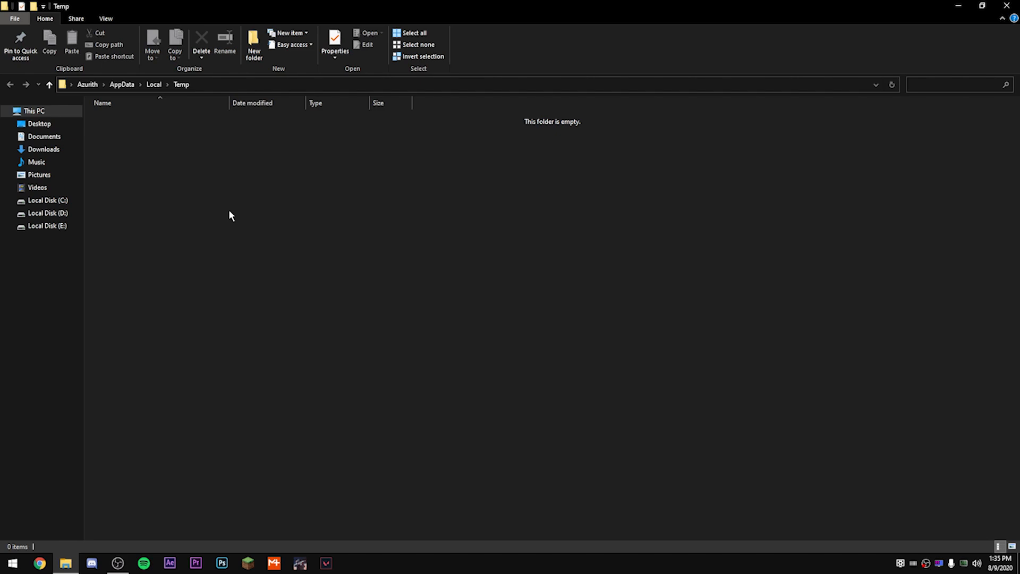
{"action": "left_click", "coordinate": [1006, 5]}
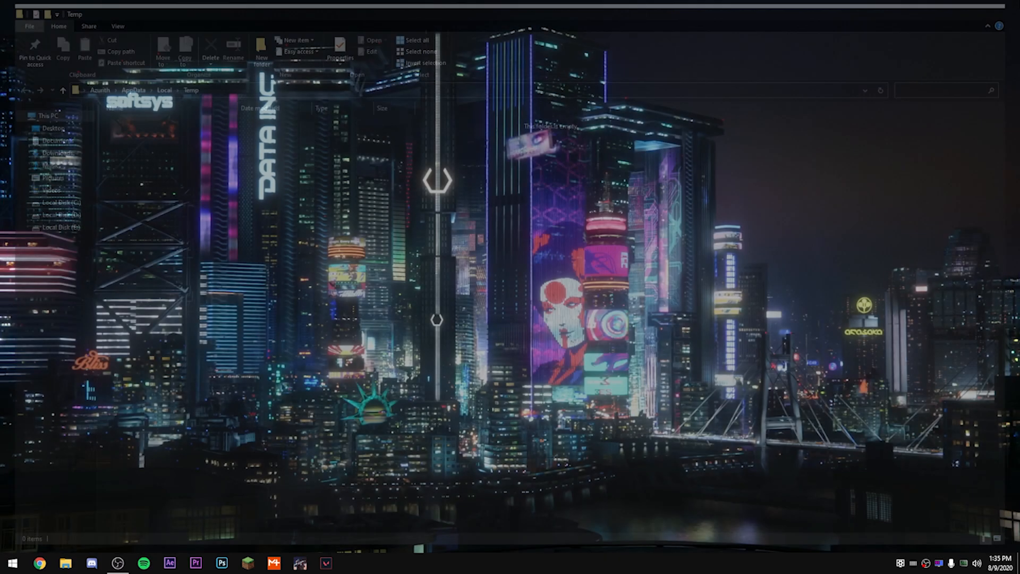